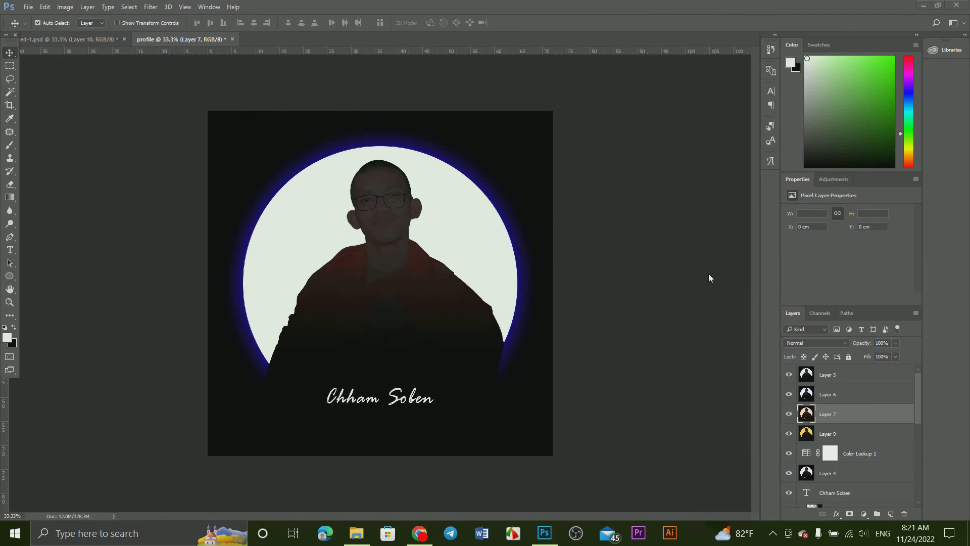
# Step: Hide the top layers of the finished profile one by one to compare the colour versions, and show them all again
pyautogui.click(789, 394)
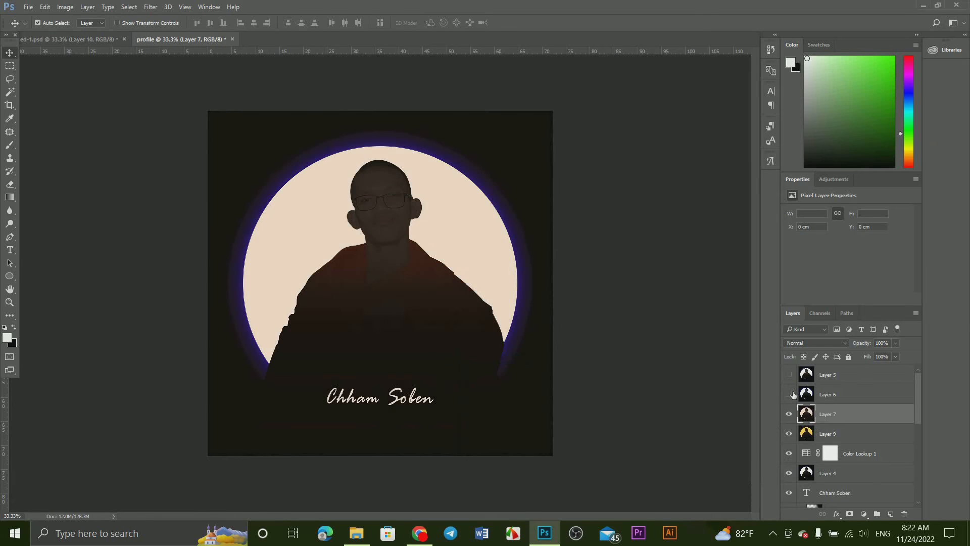
pyautogui.click(790, 414)
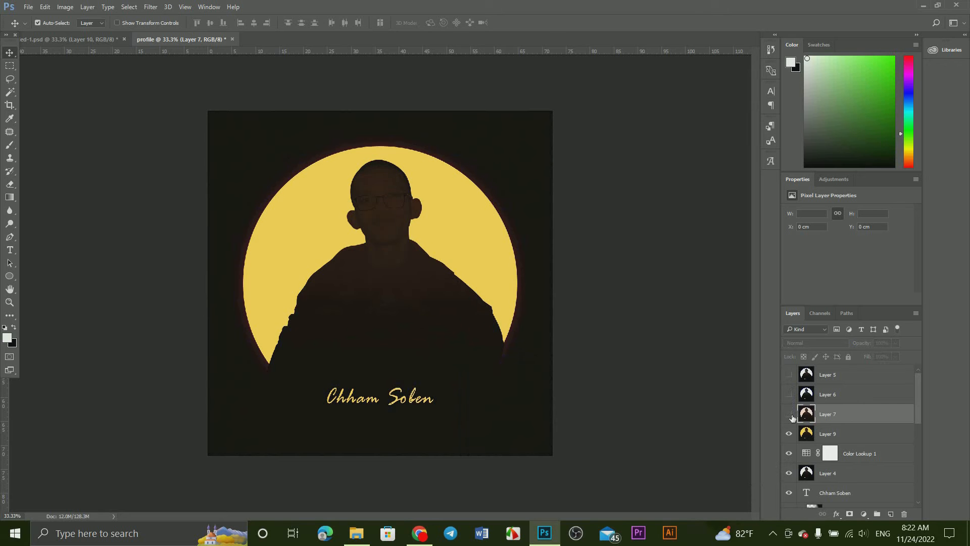
pyautogui.click(790, 434)
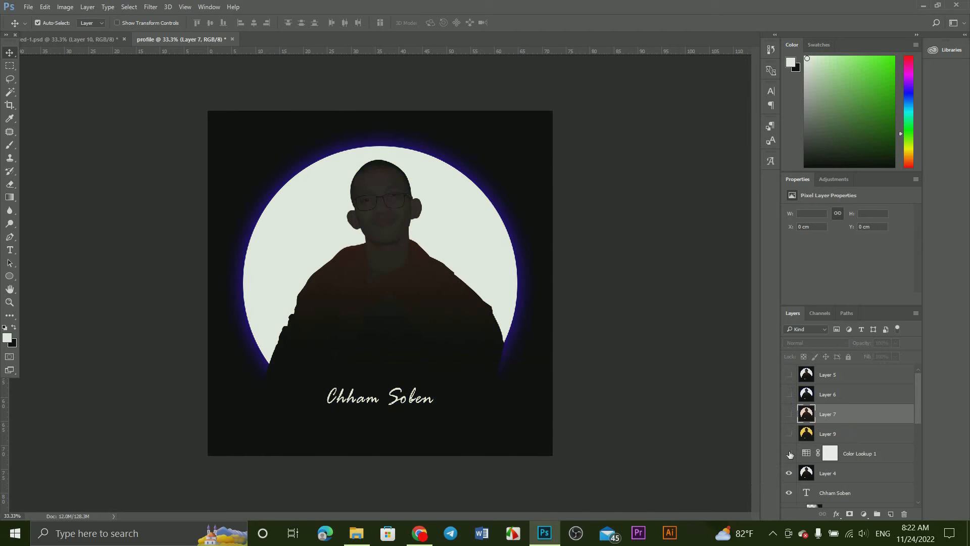
pyautogui.moveTo(789, 435); pyautogui.dragTo(784, 382)
# Step: Create a new document named "profle" at 2048 x 2048 pixels, 72 pixels/inch, RGB Color, with a near-black 010101 background
pyautogui.click(28, 7)
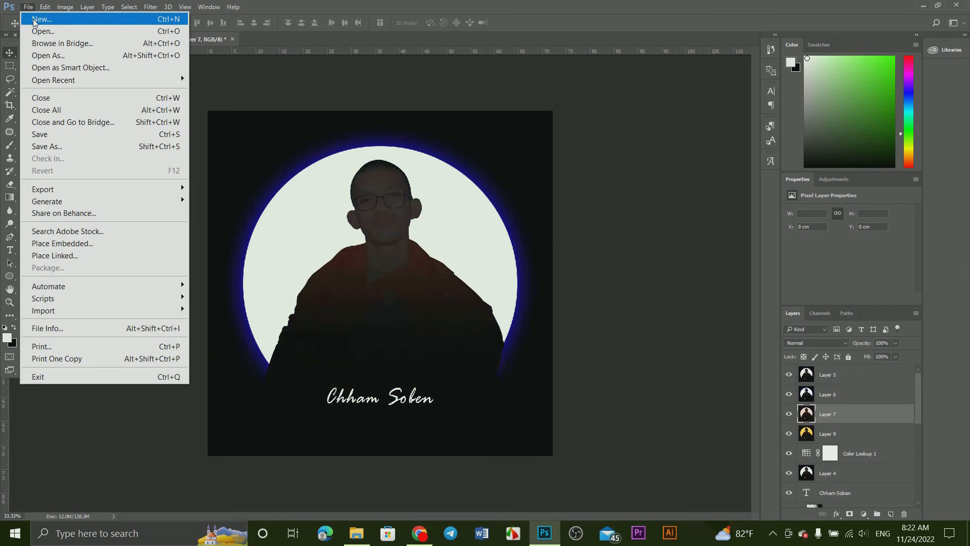
pyautogui.click(394, 71)
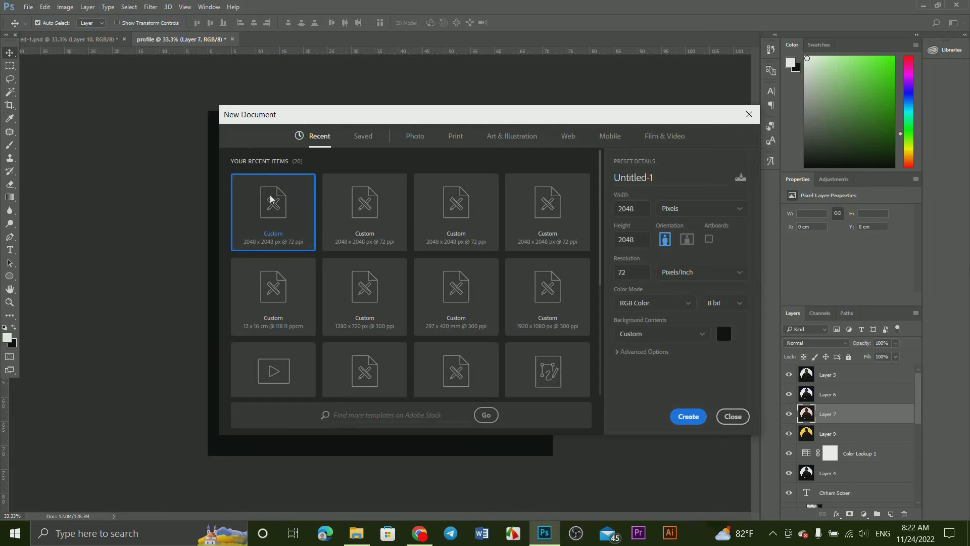
pyautogui.click(617, 244)
pyautogui.click(688, 209)
pyautogui.click(678, 231)
pyautogui.click(638, 272)
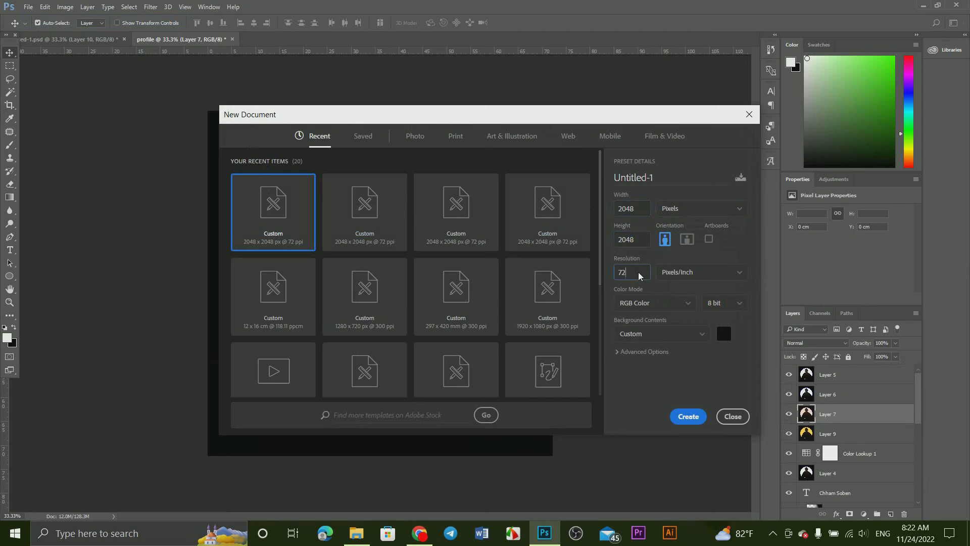
pyautogui.click(724, 332)
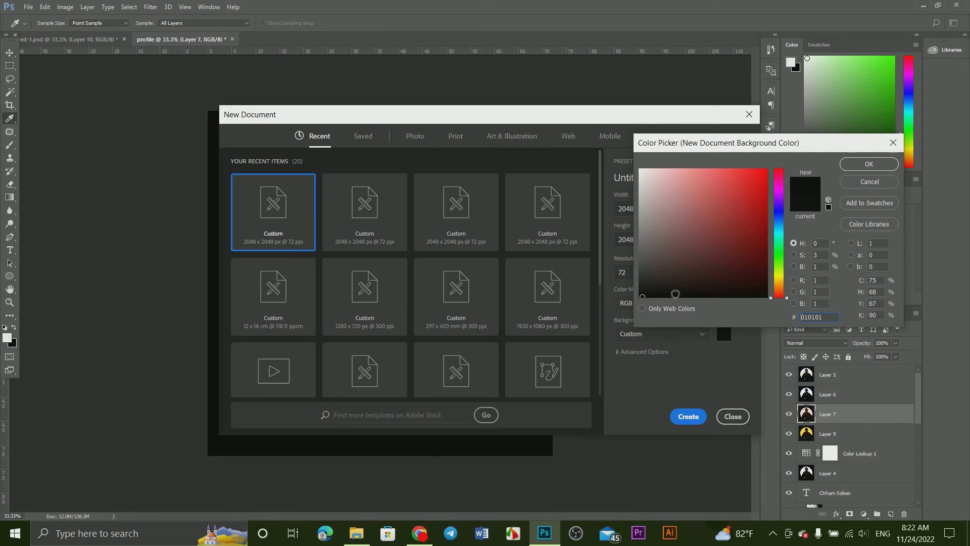
pyautogui.click(869, 164)
pyautogui.click(682, 183)
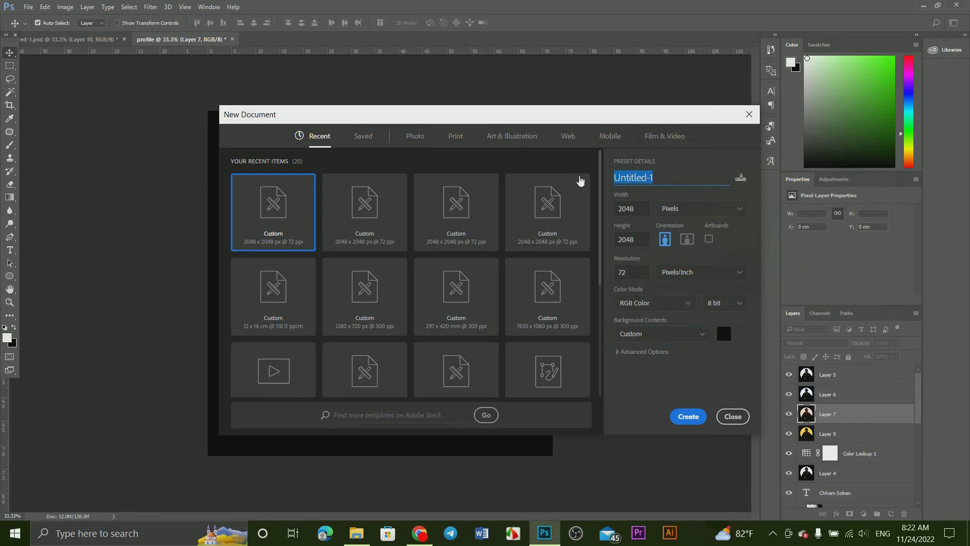
pyautogui.write('P')
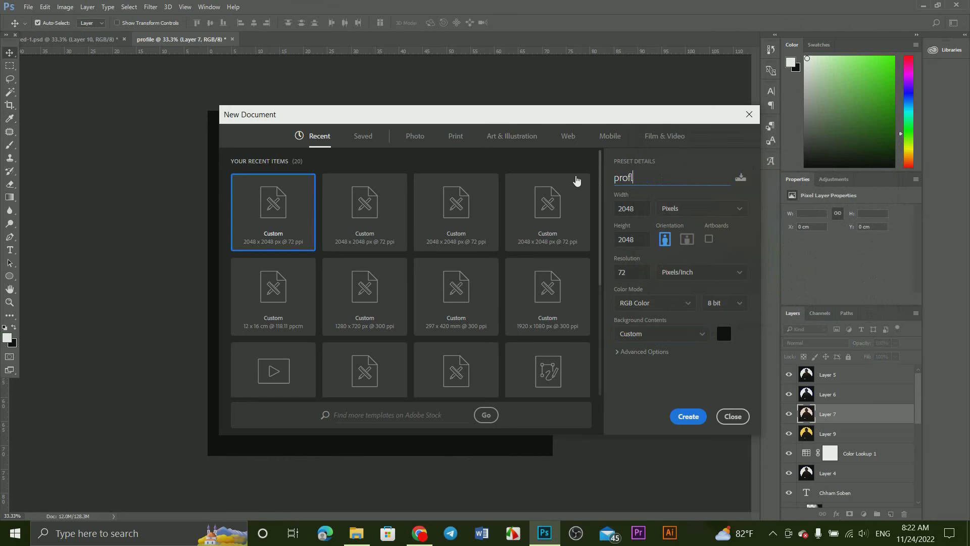
pyautogui.click(685, 417)
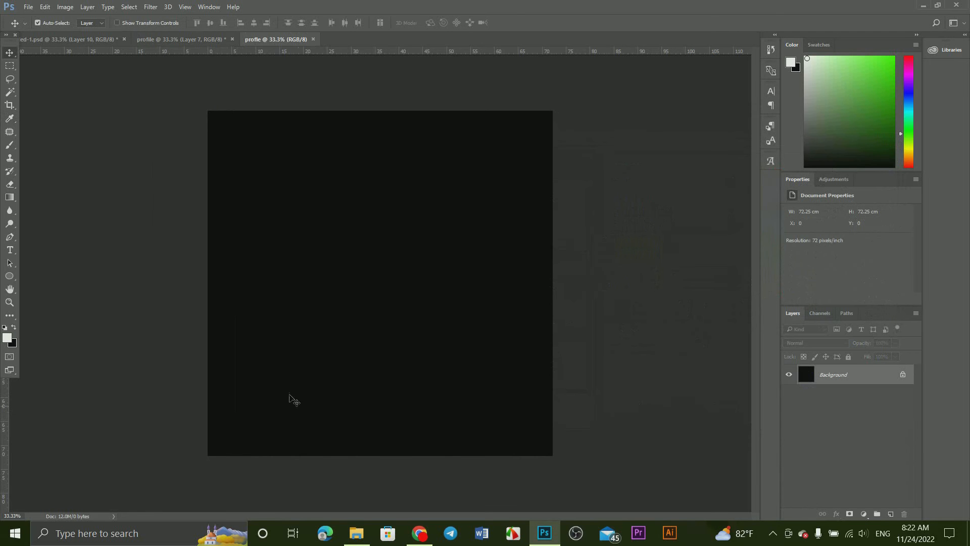
# Step: Place the cut-out portrait out (2).png on the canvas, scaled proportionally to 27.18% and moved slightly lower
pyautogui.click(356, 534)
pyautogui.moveTo(362, 377); pyautogui.dragTo(68, 283)
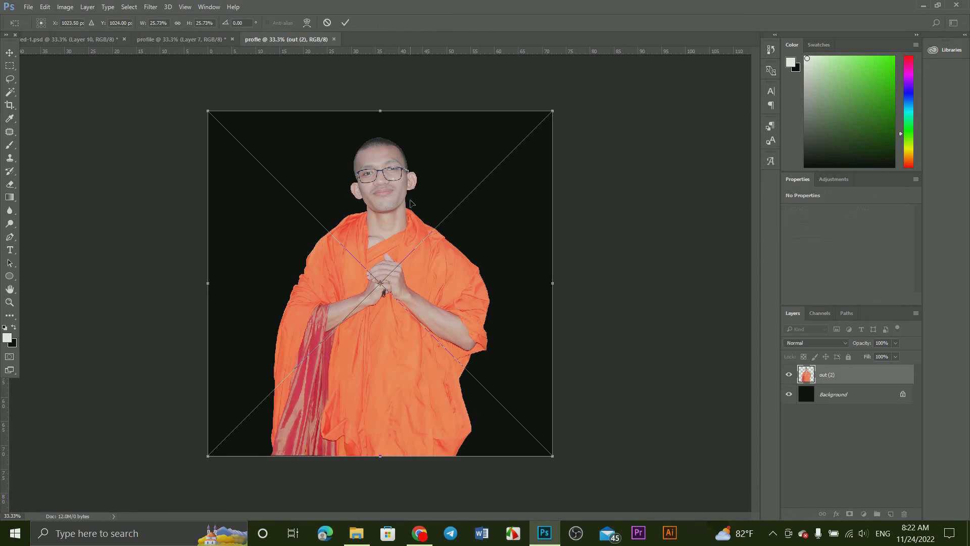
pyautogui.click(177, 23)
pyautogui.moveTo(552, 456); pyautogui.dragTo(516, 456)
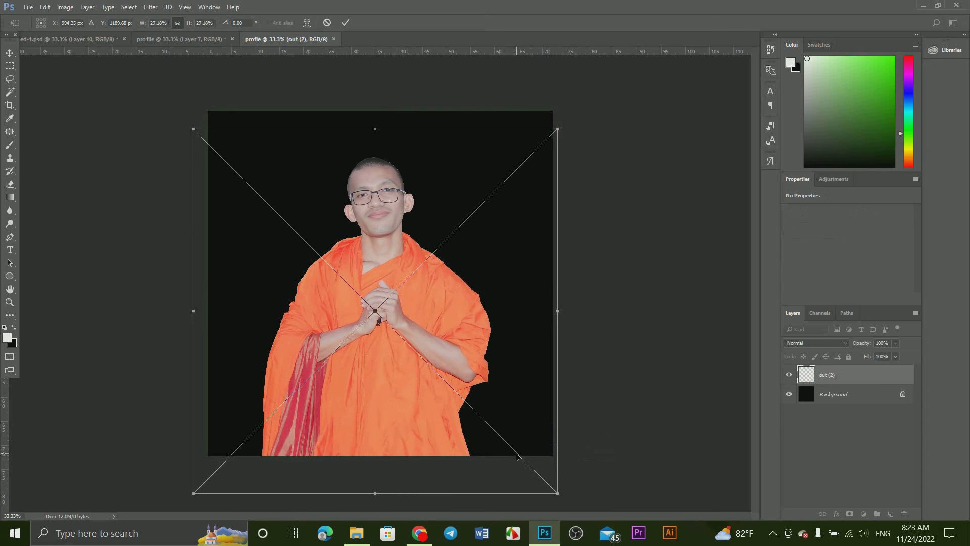
pyautogui.click(345, 23)
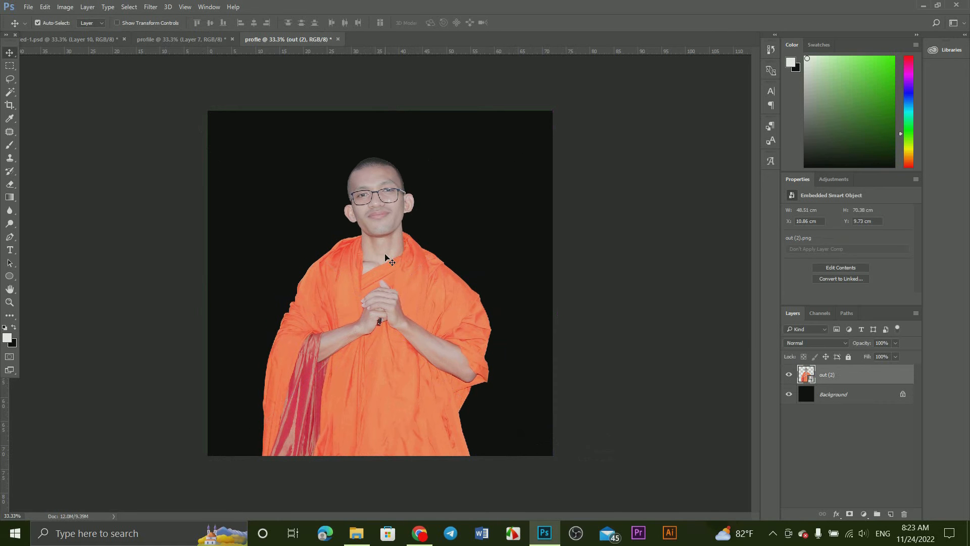
# Step: Draw a white circle about 1778 px in diameter with the Ellipse tool between the background and the portrait
pyautogui.click(881, 396)
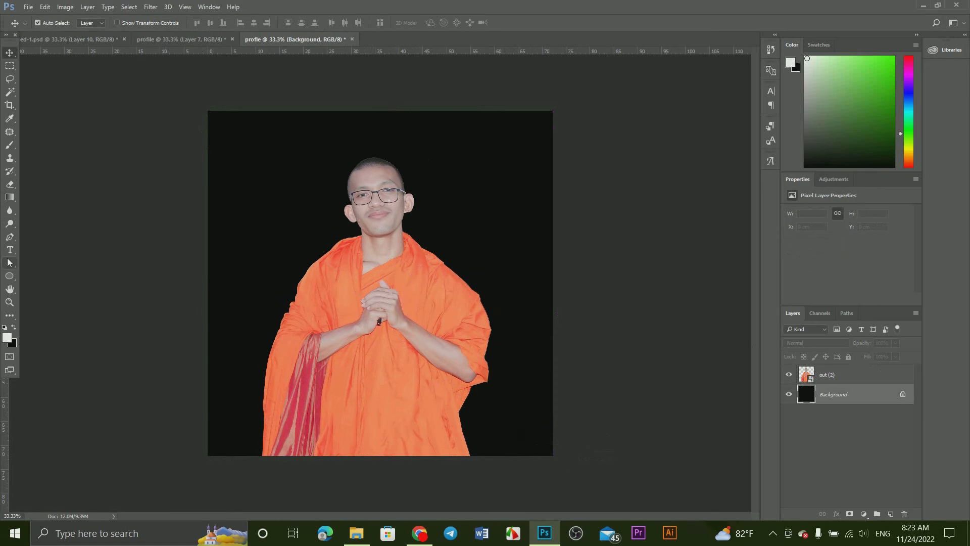
pyautogui.click(10, 277)
pyautogui.rightClick(12, 280)
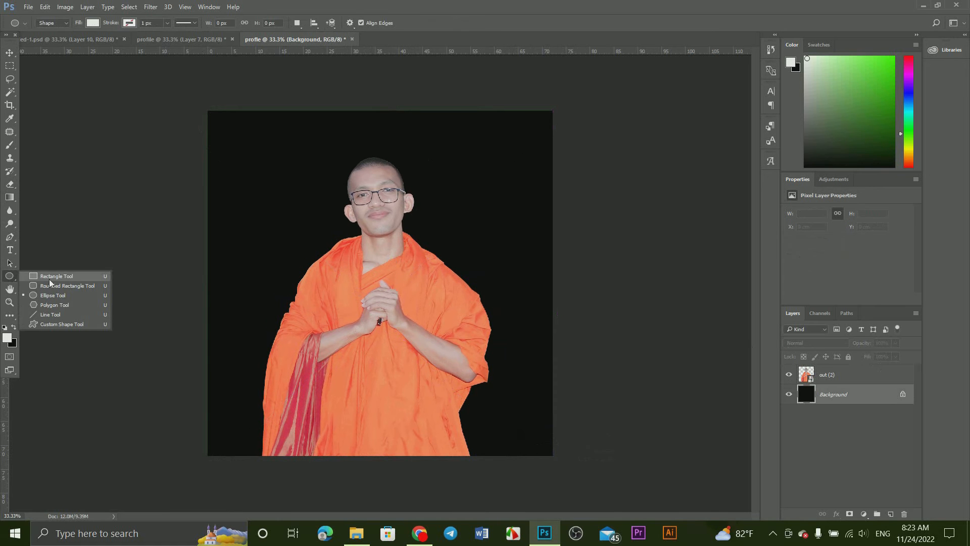
pyautogui.click(92, 295)
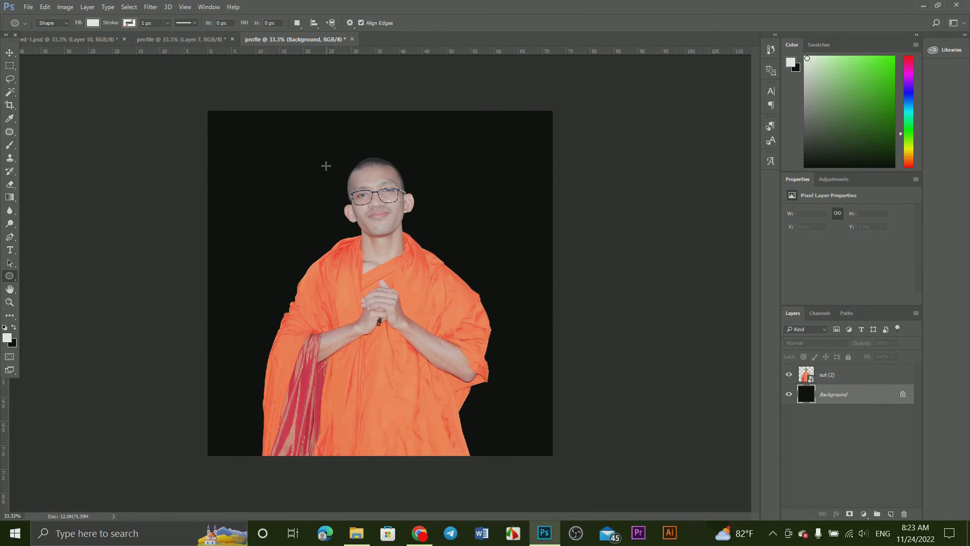
pyautogui.moveTo(326, 166); pyautogui.dragTo(532, 475)
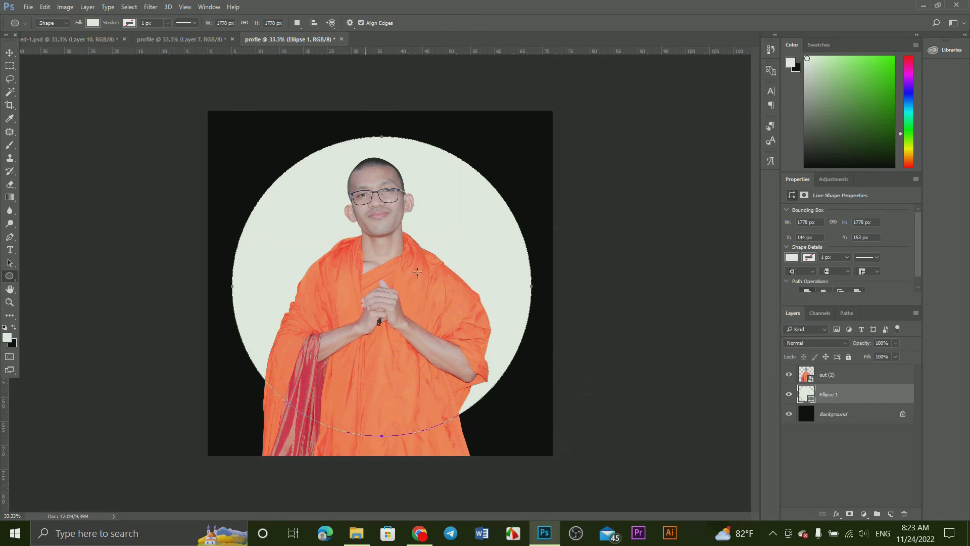
# Step: Select the whole canvas and centre the white circle on it horizontally and vertically
pyautogui.click(9, 53)
pyautogui.click(130, 7)
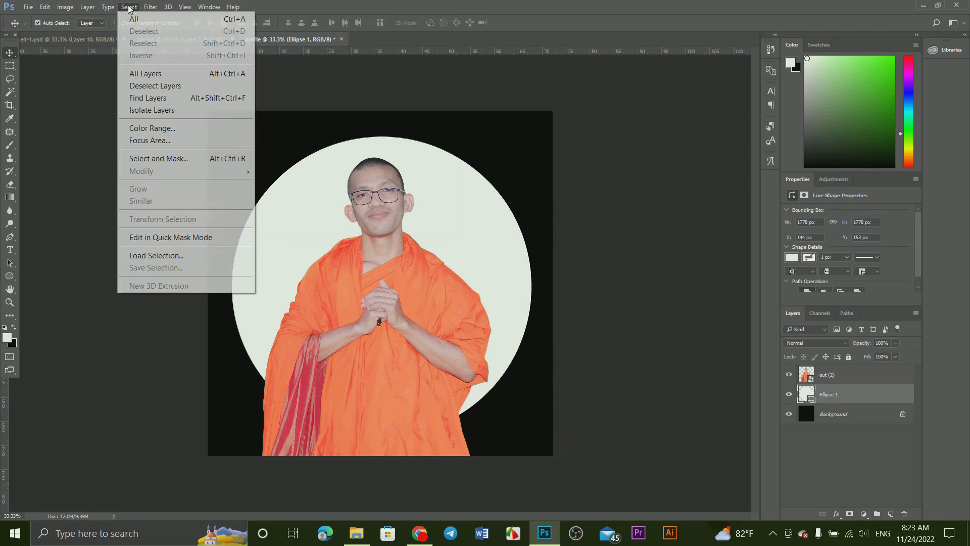
pyautogui.click(134, 19)
pyautogui.click(254, 23)
pyautogui.click(212, 23)
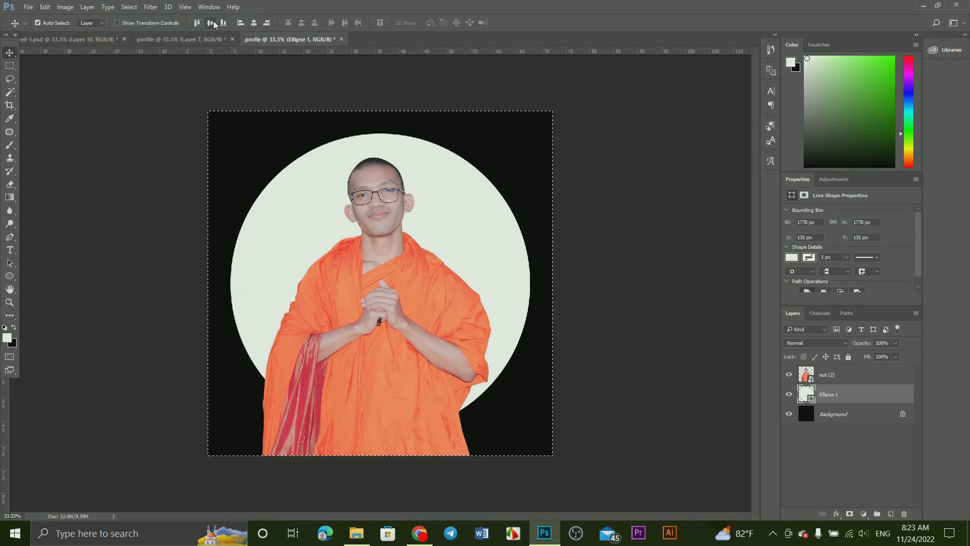
# Step: Centre the portrait layer horizontally on the canvas and clear the selection
pyautogui.click(884, 376)
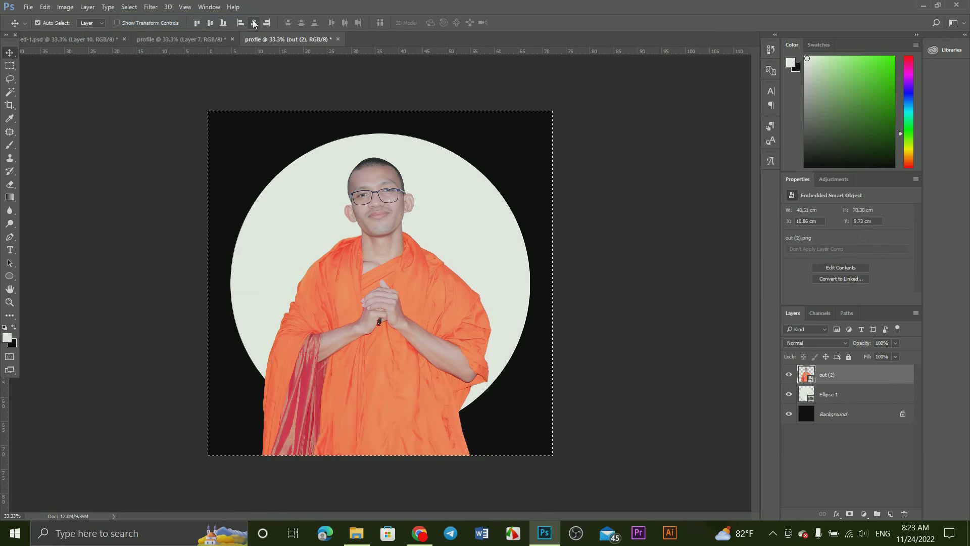
pyautogui.click(254, 23)
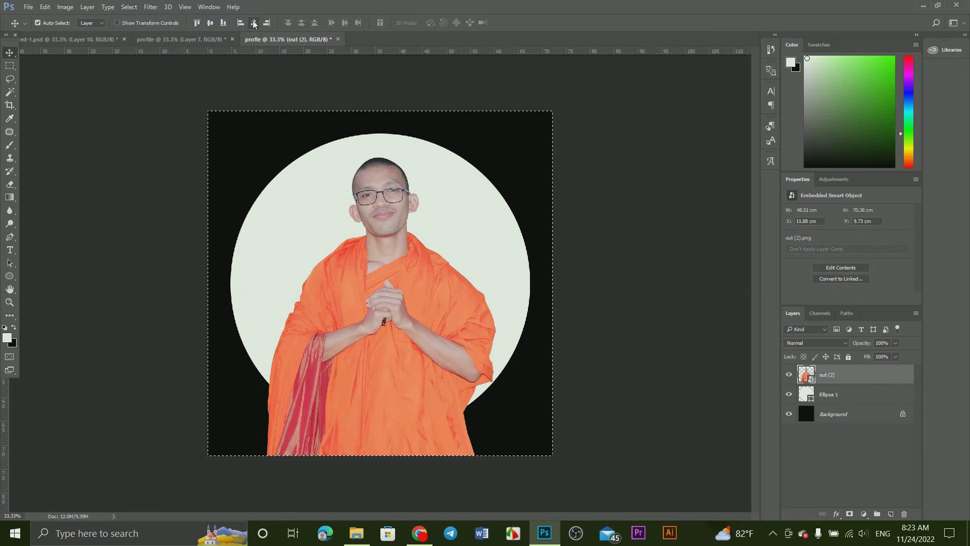
pyautogui.click(129, 7)
pyautogui.click(141, 30)
# Step: Enlarge the portrait proportionally to 29.33% with Free Transform so the head sits near the circle's upper edge
pyautogui.click(45, 7)
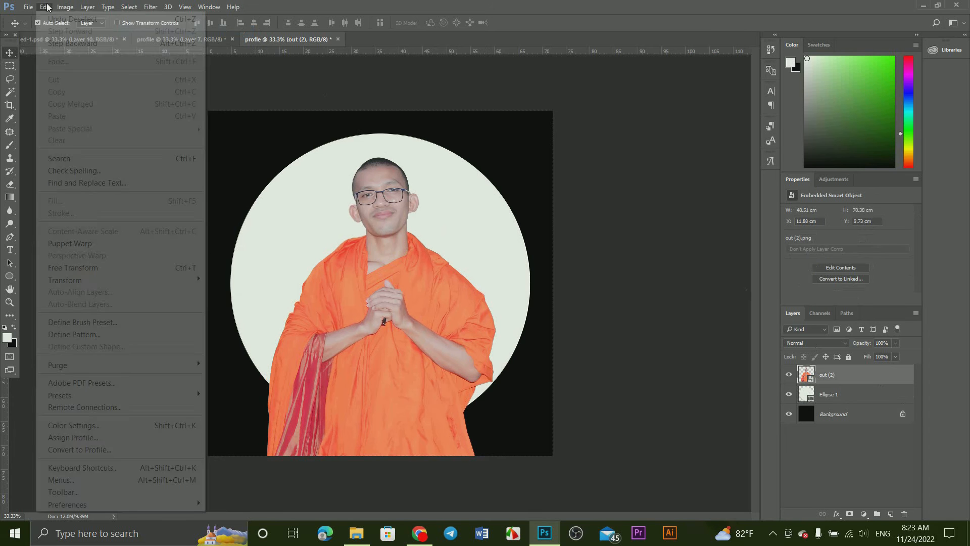
pyautogui.click(174, 267)
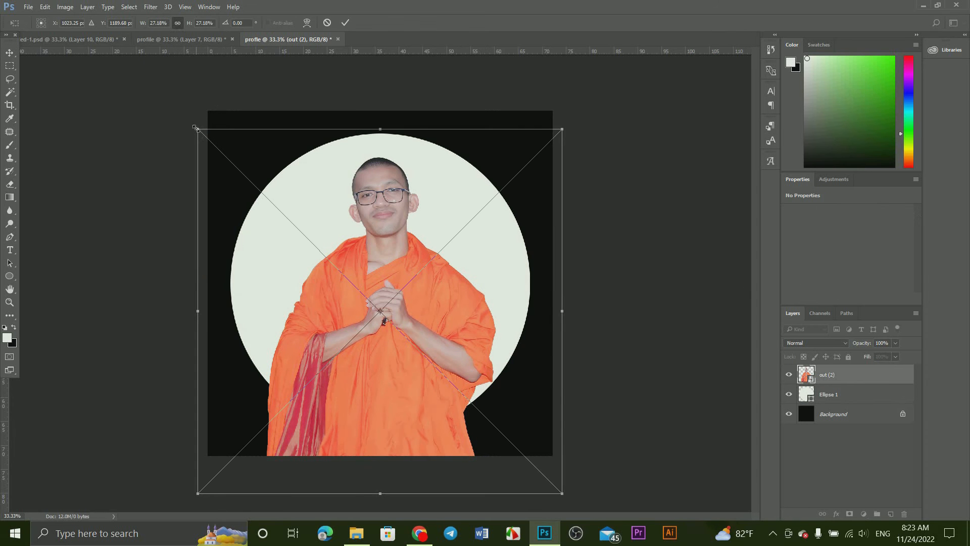
pyautogui.moveTo(198, 129); pyautogui.dragTo(184, 115)
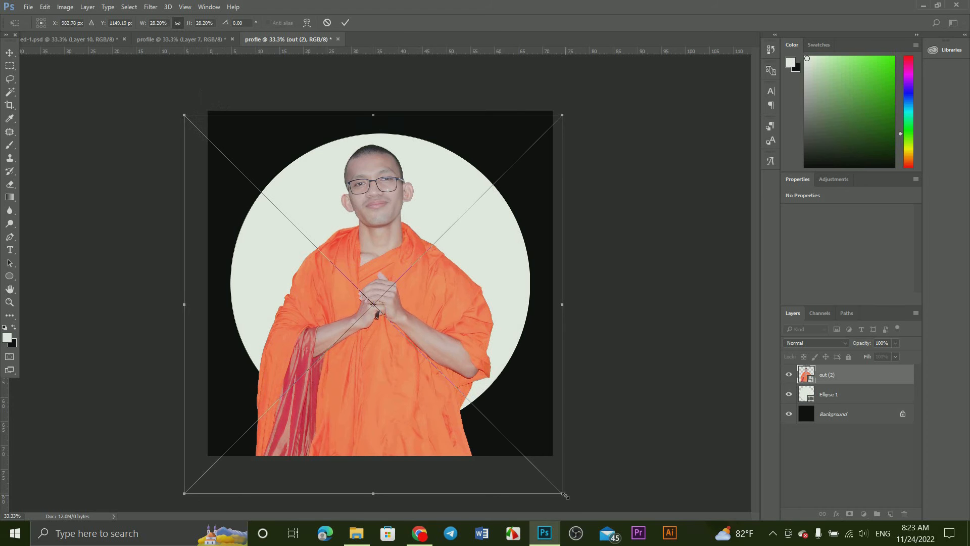
pyautogui.moveTo(564, 495); pyautogui.dragTo(579, 509)
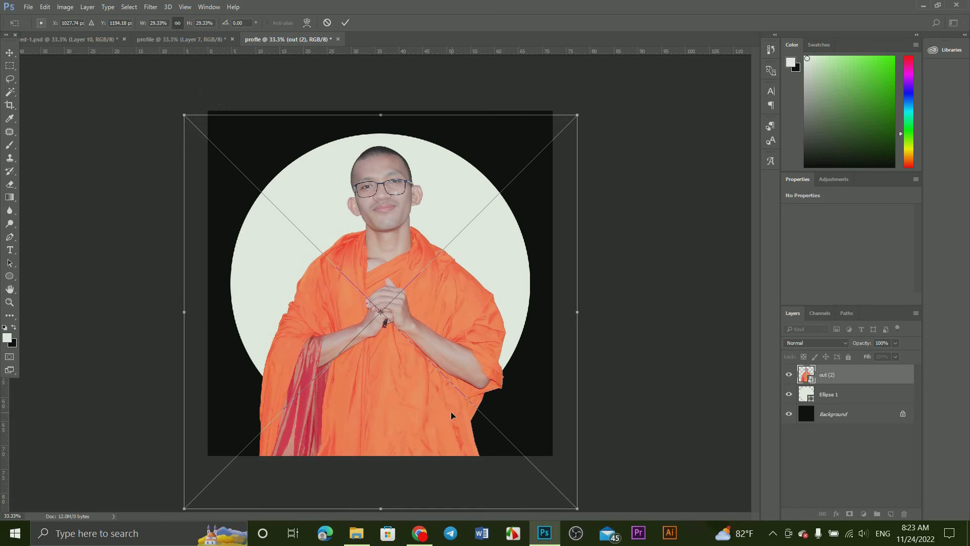
pyautogui.moveTo(451, 412); pyautogui.dragTo(443, 412)
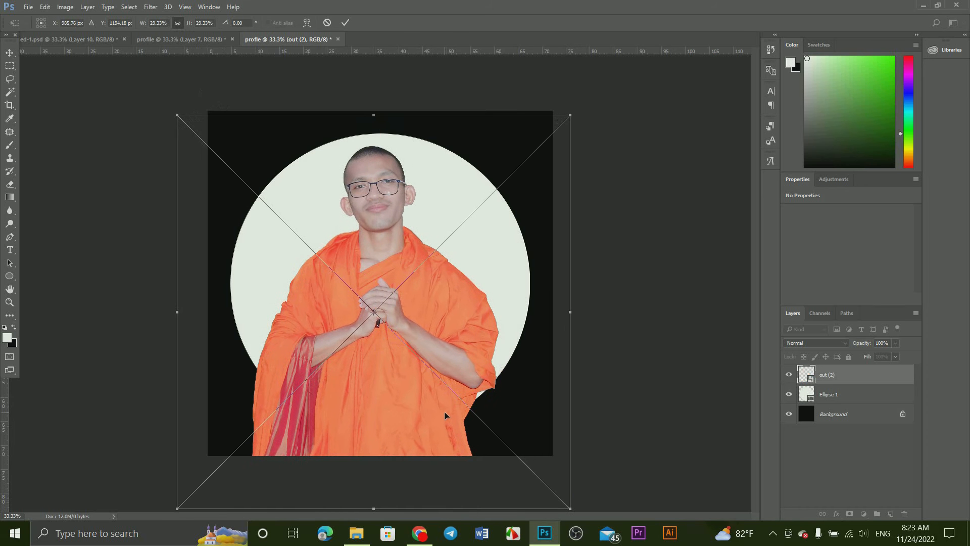
pyautogui.click(344, 22)
# Step: Recentre the enlarged portrait horizontally against a full-canvas selection, and deselect
pyautogui.click(129, 7)
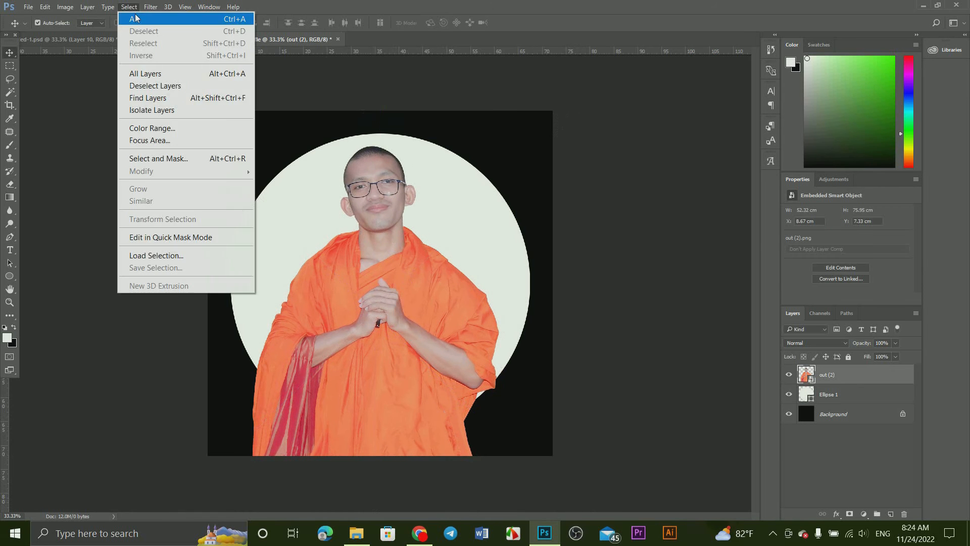
pyautogui.click(136, 18)
pyautogui.click(253, 22)
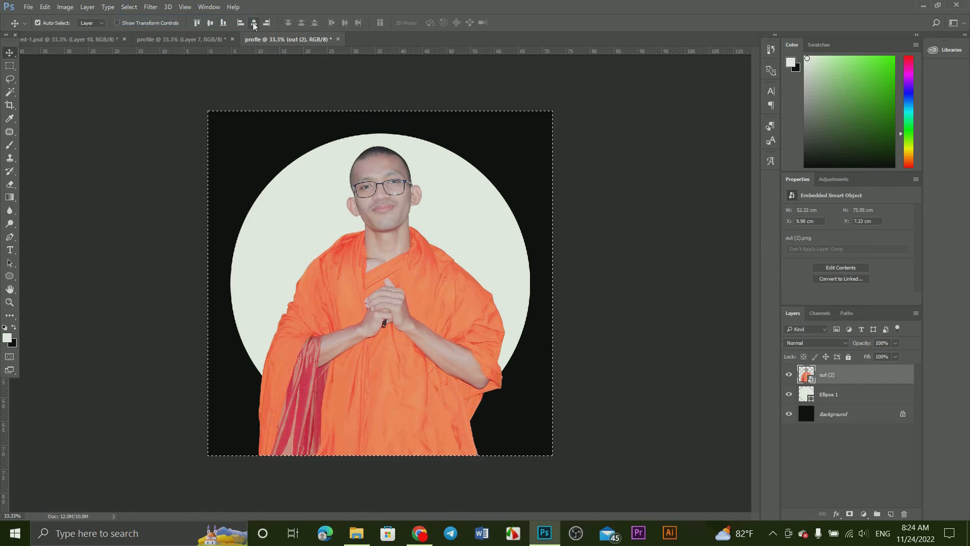
pyautogui.click(132, 7)
pyautogui.click(137, 28)
# Step: Add an Outer Glow layer style to the circle with the Linear Dodge (Add) blend mode
pyautogui.click(859, 395)
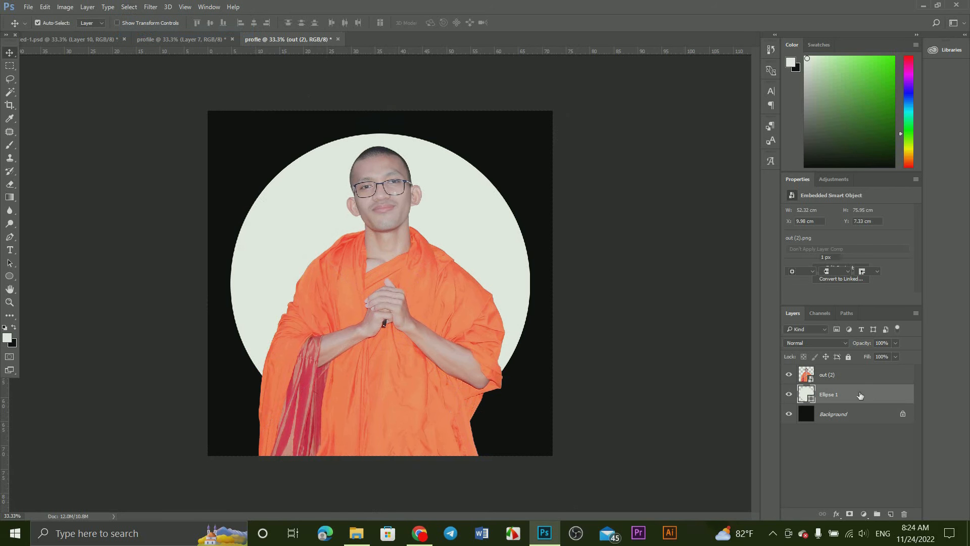
pyautogui.doubleClick(872, 398)
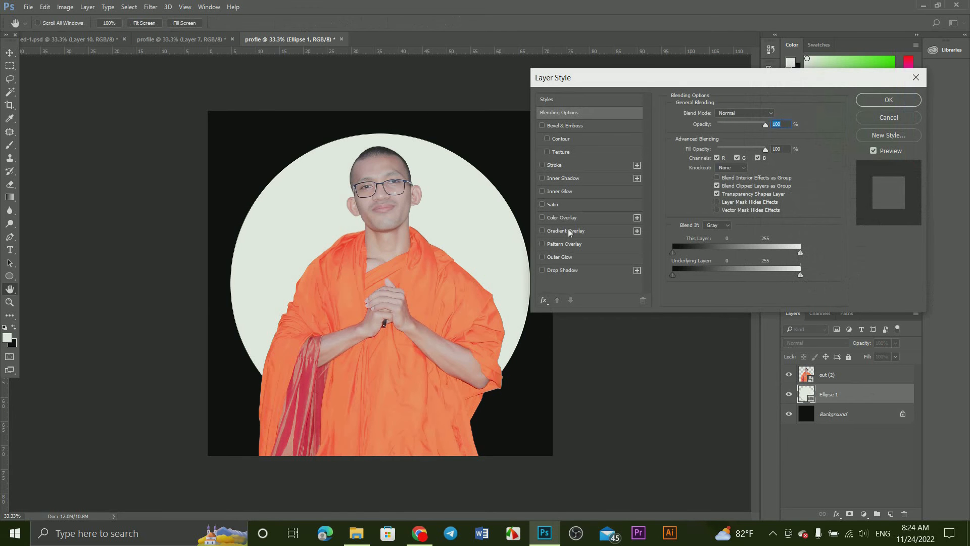
pyautogui.click(559, 257)
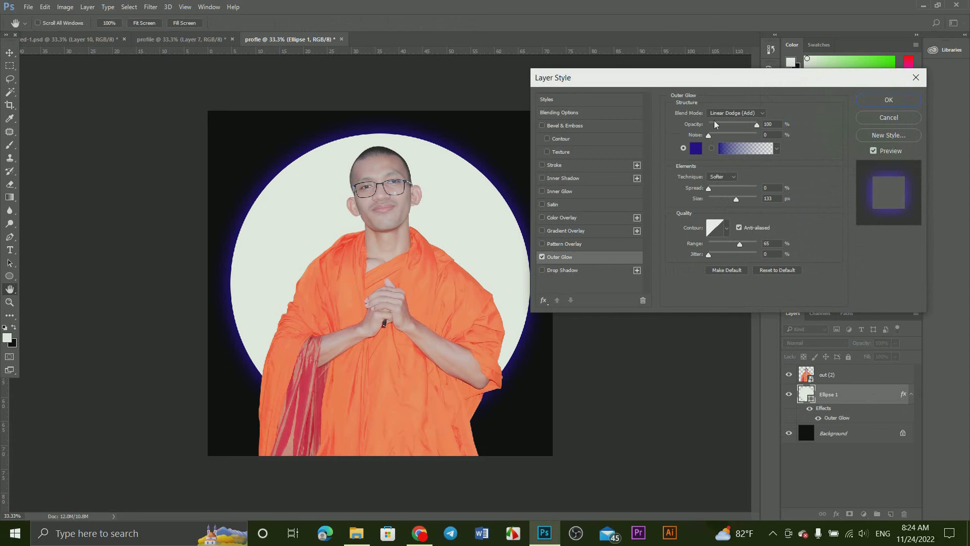
pyautogui.click(728, 113)
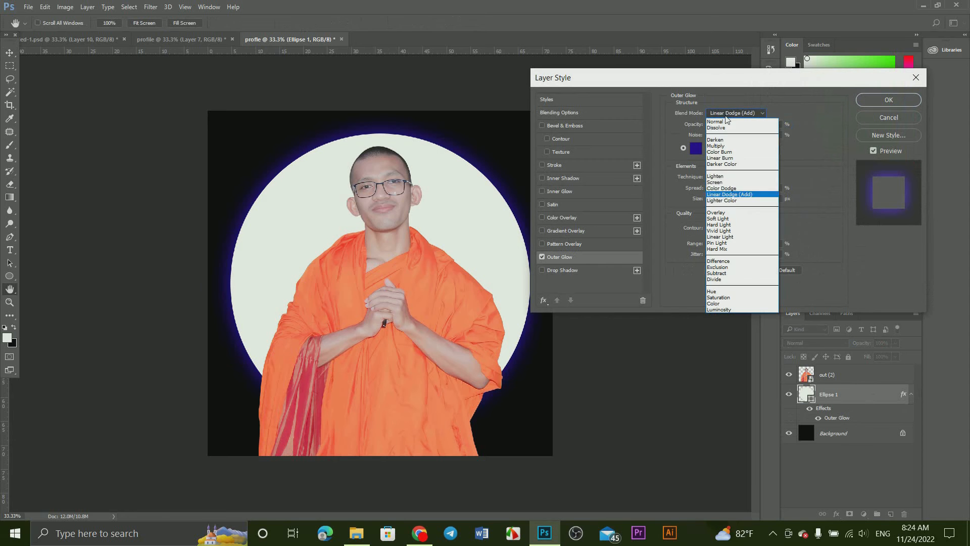
pyautogui.click(741, 197)
# Step: Set the circle's Outer Glow colour to dark blue #031598
pyautogui.click(696, 148)
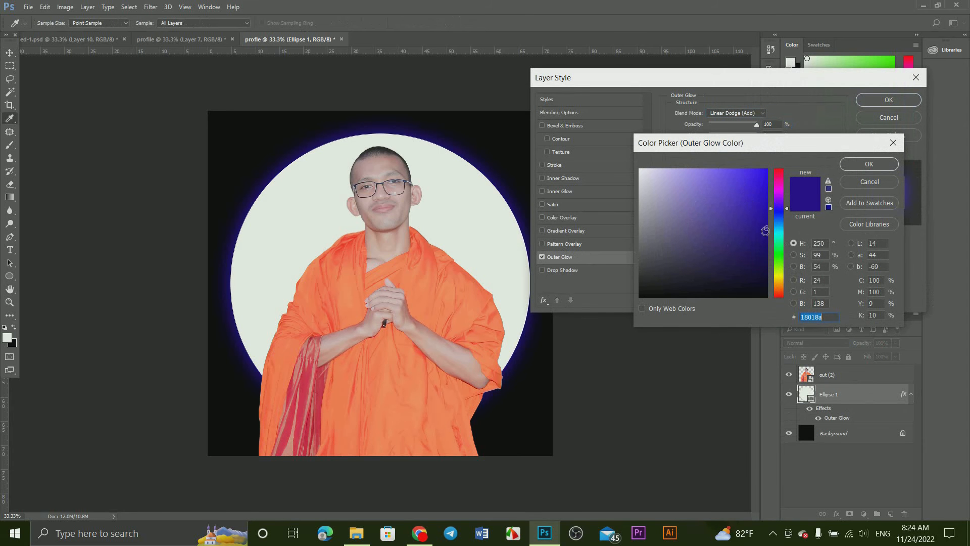
pyautogui.click(778, 184)
pyautogui.moveTo(764, 182)
pyautogui.mouseDown()
pyautogui.moveTo(750, 234)
pyautogui.moveTo(775, 218)
pyautogui.moveTo(773, 288)
pyautogui.mouseUp()
pyautogui.moveTo(755, 210); pyautogui.dragTo(758, 185)
pyautogui.click(775, 215)
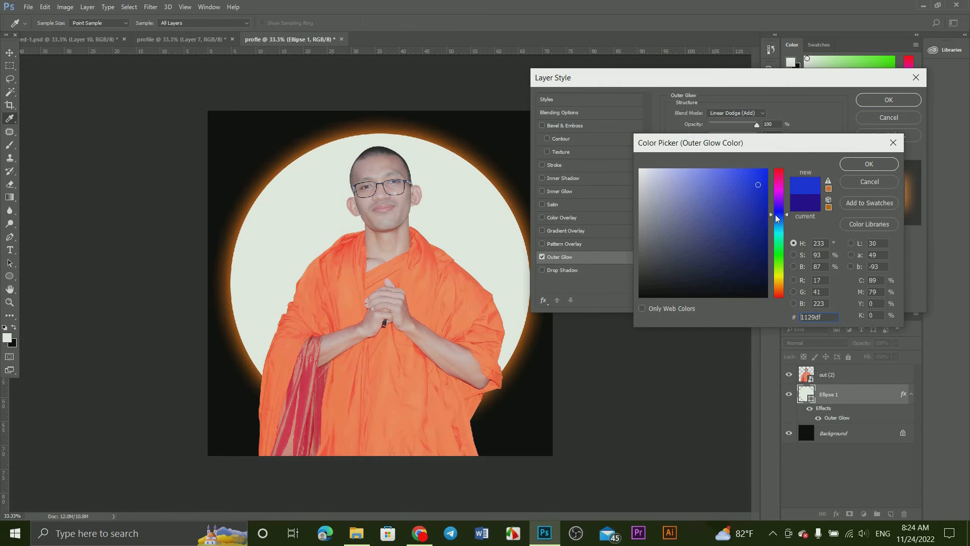
pyautogui.click(765, 220)
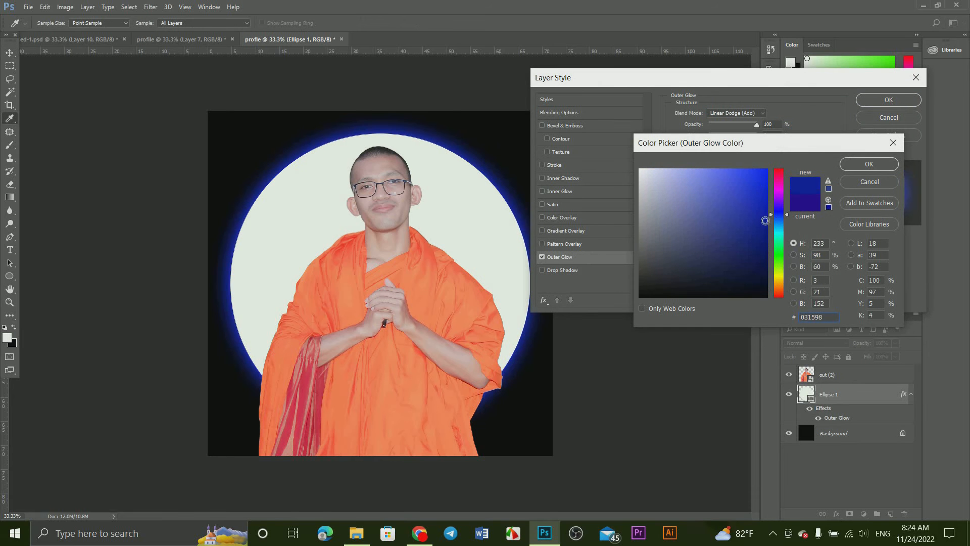
pyautogui.click(884, 165)
# Step: Keep the Outer Glow technique at Softer and set the glow size to 150 px
pyautogui.click(720, 179)
pyautogui.click(721, 179)
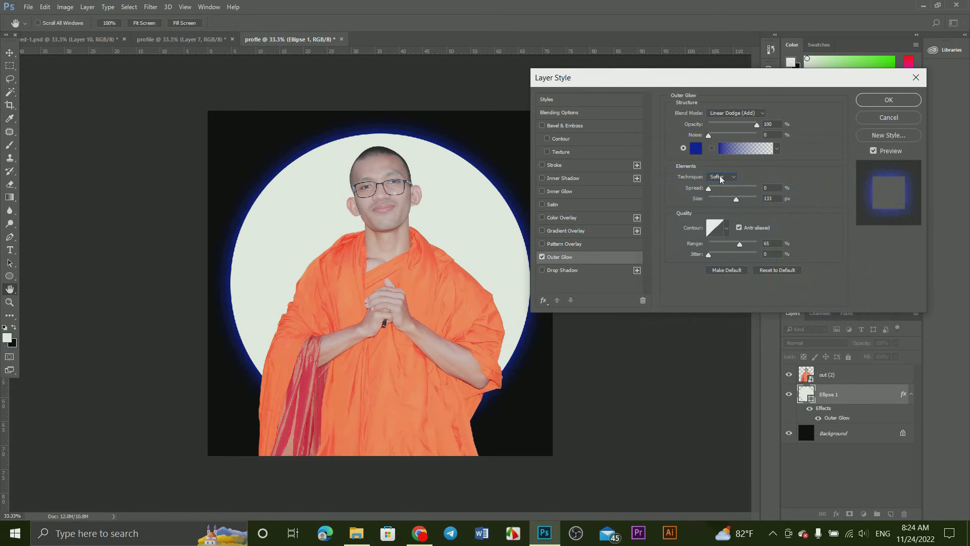
pyautogui.moveTo(737, 197); pyautogui.dragTo(748, 195)
pyautogui.moveTo(740, 197); pyautogui.dragTo(738, 198)
# Step: Try several contour presets on the Outer Glow and return to the Linear contour
pyautogui.click(715, 227)
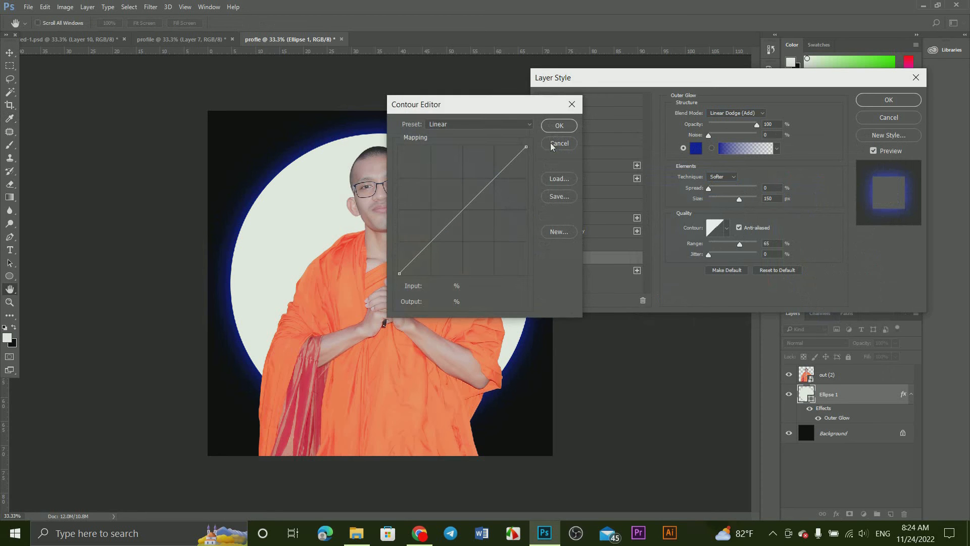
pyautogui.click(552, 144)
pyautogui.click(727, 228)
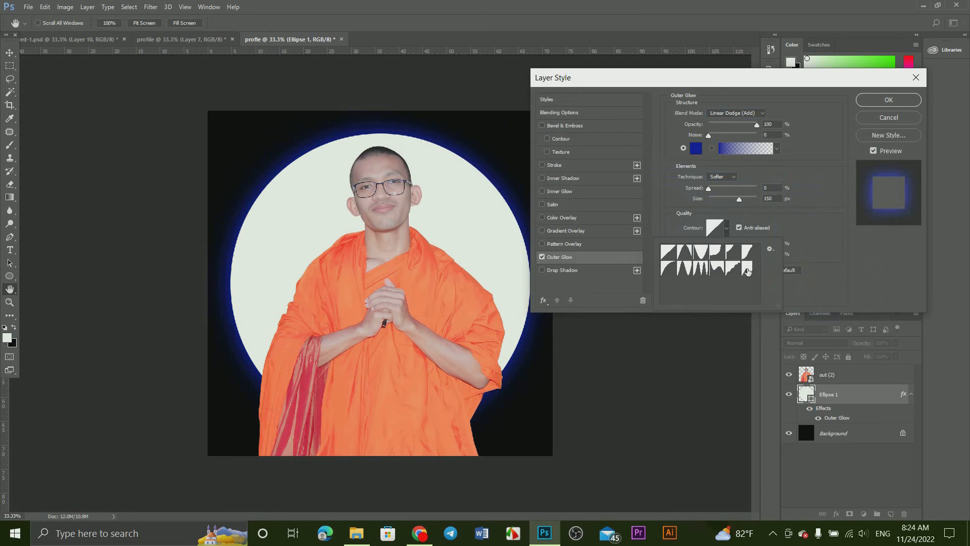
pyautogui.click(701, 268)
pyautogui.click(664, 272)
pyautogui.click(733, 254)
pyautogui.click(701, 254)
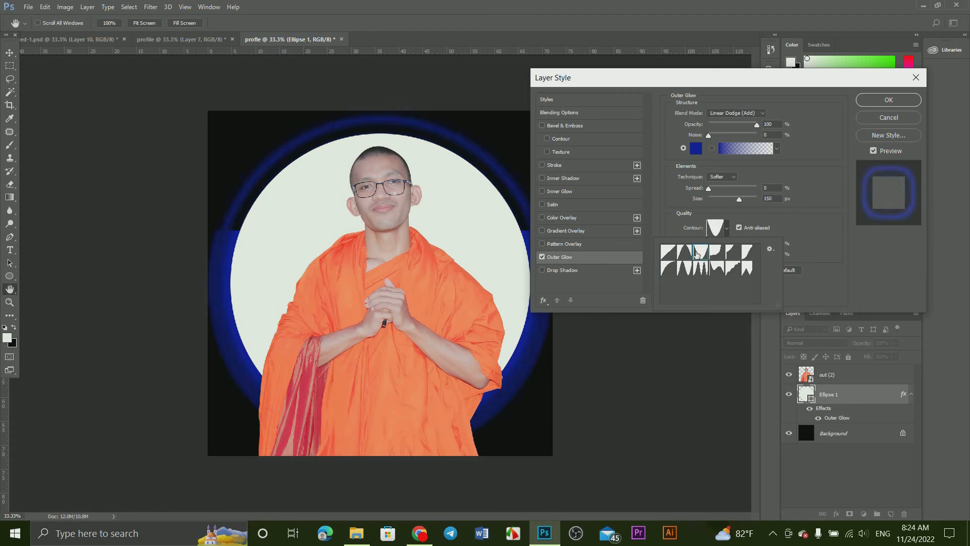
pyautogui.click(683, 254)
pyautogui.click(674, 251)
pyautogui.click(815, 214)
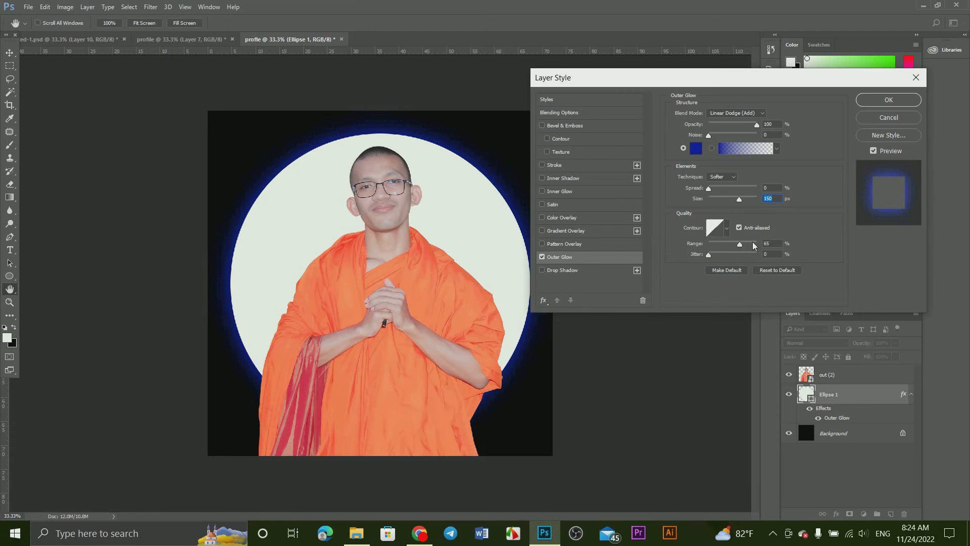
# Step: Lower the Outer Glow's range slightly and apply the layer style to the circle
pyautogui.click(739, 245)
pyautogui.moveTo(736, 241); pyautogui.dragTo(731, 241)
pyautogui.click(866, 100)
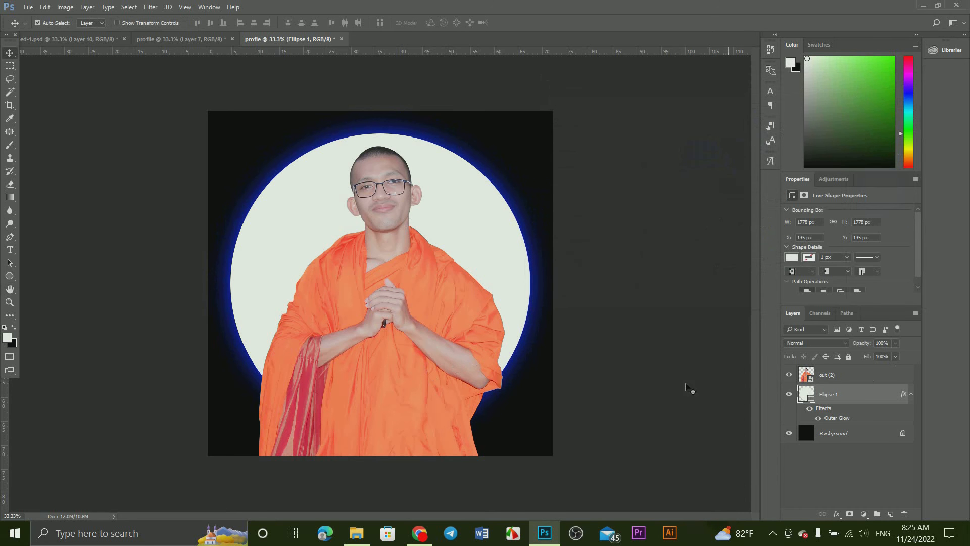
# Step: Darken the portrait layer with a black Color Overlay in Normal mode at 84% opacity
pyautogui.click(851, 382)
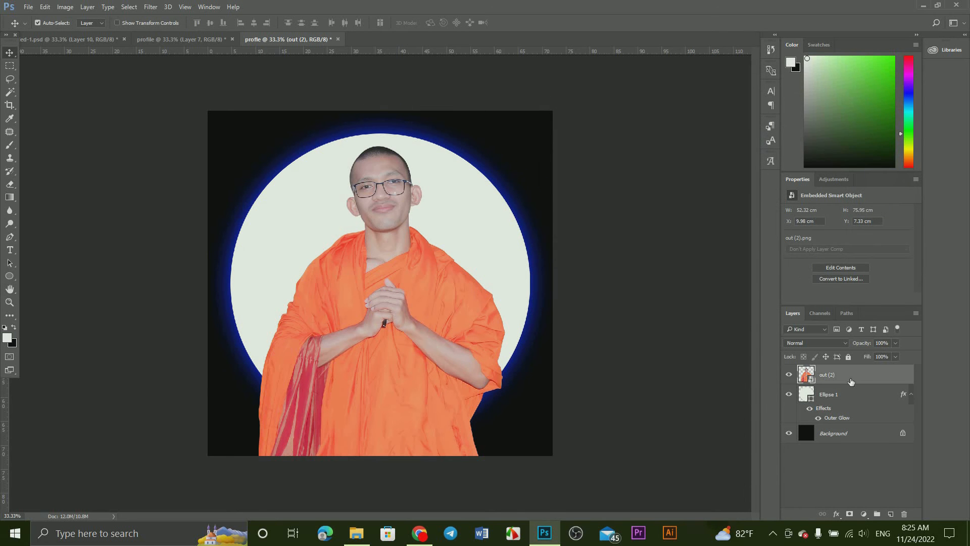
pyautogui.doubleClick(851, 381)
pyautogui.click(578, 218)
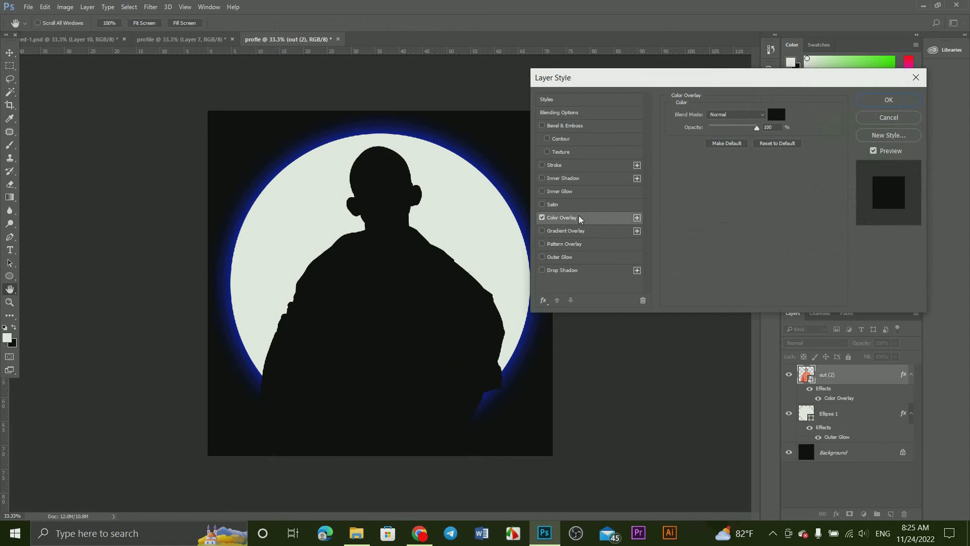
pyautogui.click(766, 127)
pyautogui.write('84')
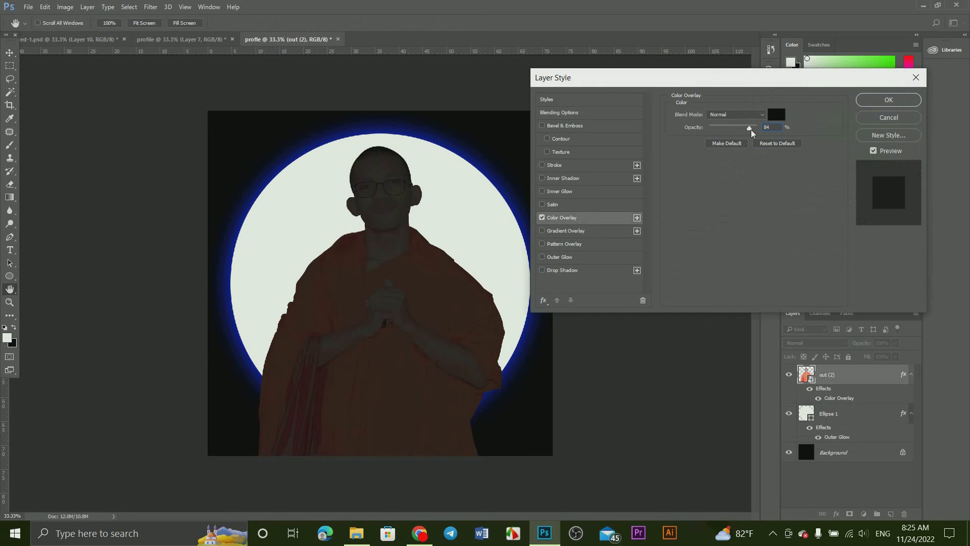
pyautogui.click(872, 100)
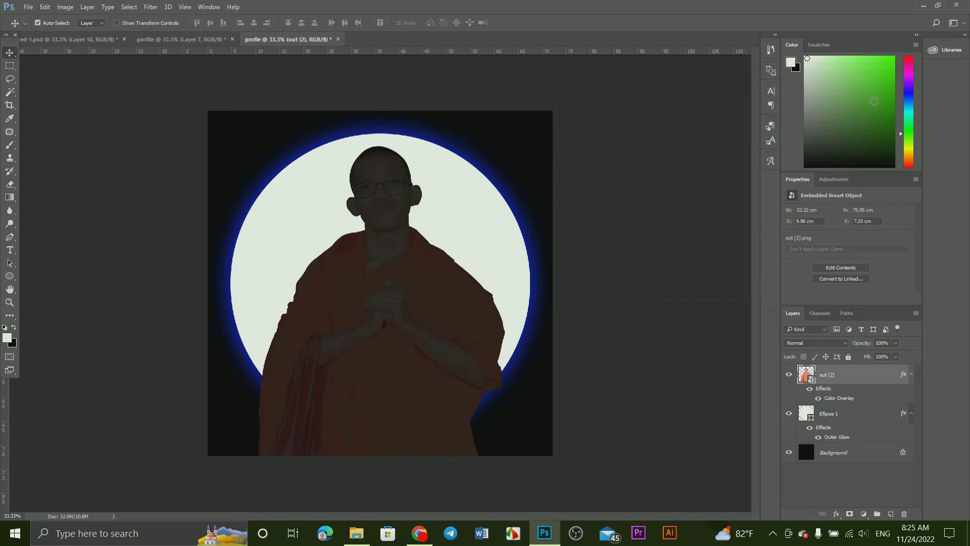
# Step: Create a new layer above the portrait and clip it to the portrait layer
pyautogui.click(890, 514)
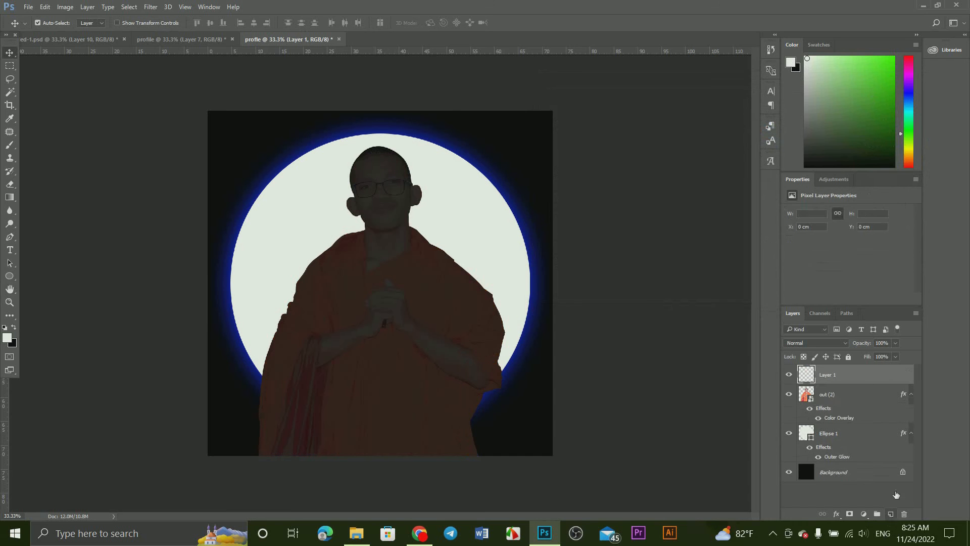
pyautogui.rightClick(859, 377)
pyautogui.click(644, 295)
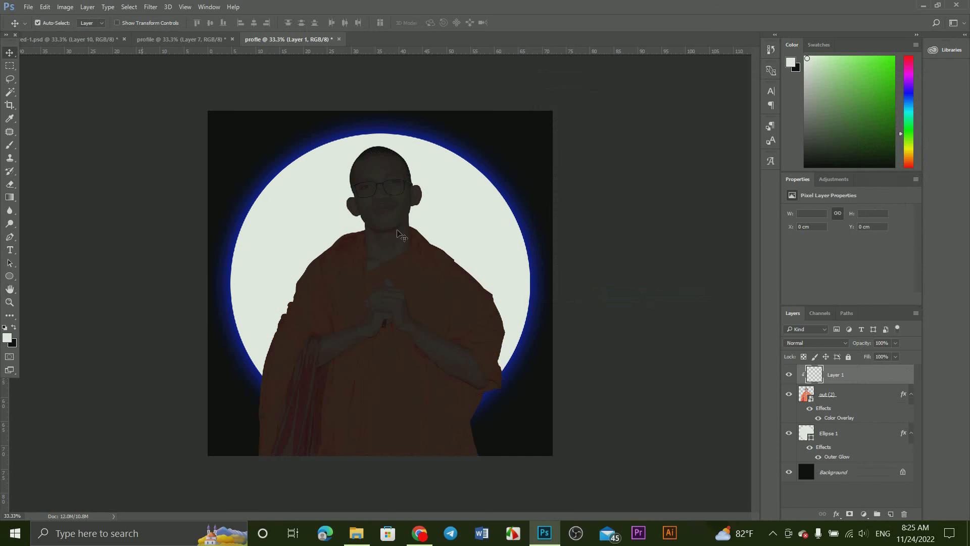
# Step: Set up the Gradient tool with a linear black-to-transparent gradient
pyautogui.click(9, 197)
pyautogui.click(37, 197)
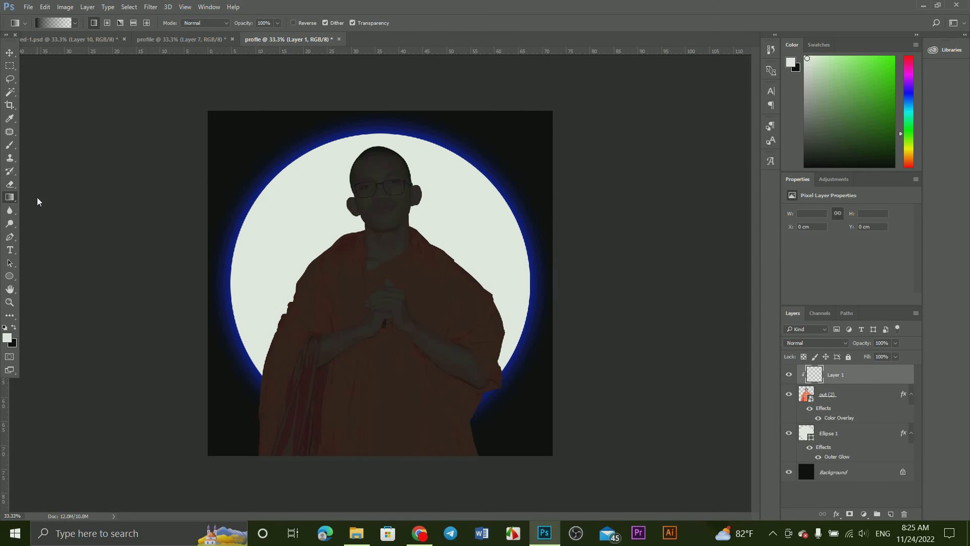
pyautogui.click(50, 23)
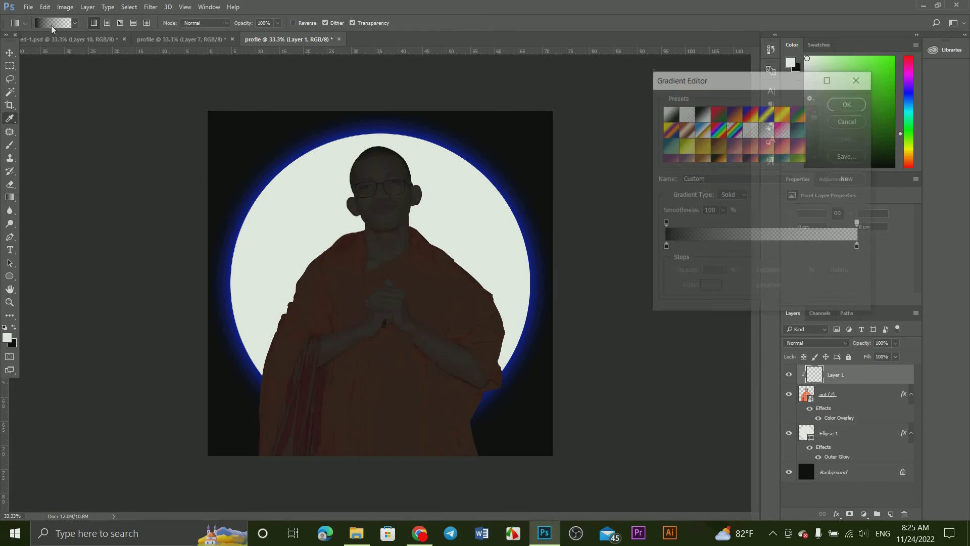
pyautogui.click(858, 244)
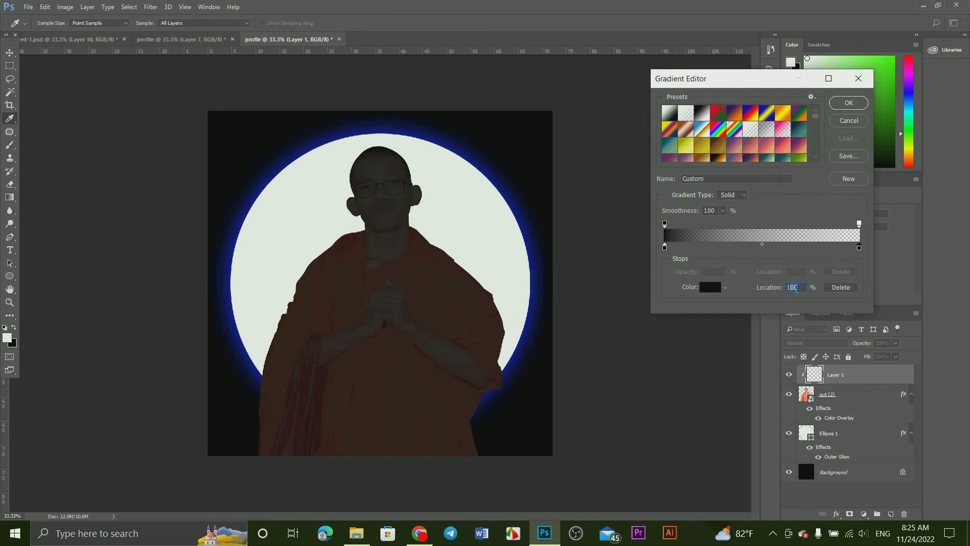
pyautogui.click(664, 247)
pyautogui.click(848, 103)
# Step: Draw repeated vertical gradients from the canvas's lower edge up over the chest and face to fade the portrait's lower body into black
pyautogui.moveTo(379, 454); pyautogui.dragTo(380, 275)
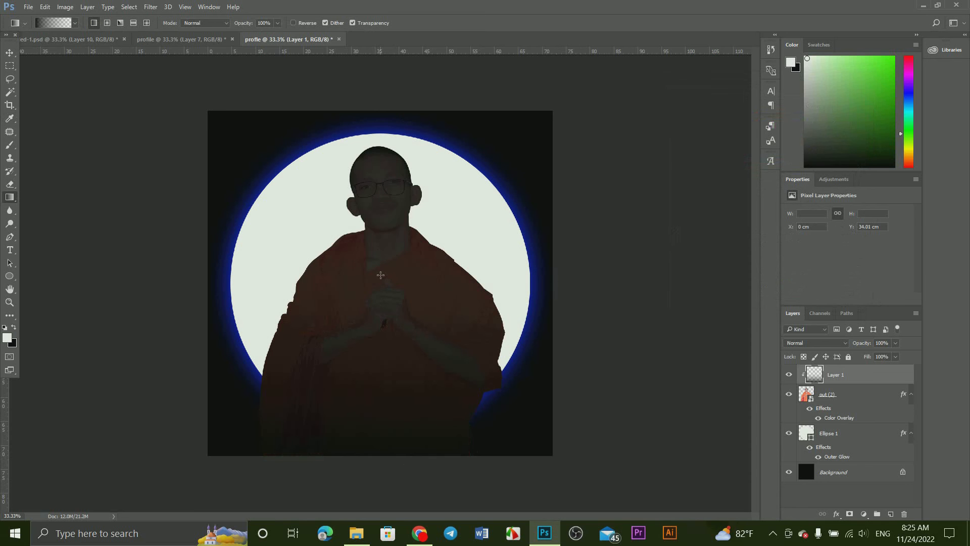
pyautogui.moveTo(394, 456); pyautogui.dragTo(387, 267)
pyautogui.moveTo(404, 456); pyautogui.dragTo(391, 269)
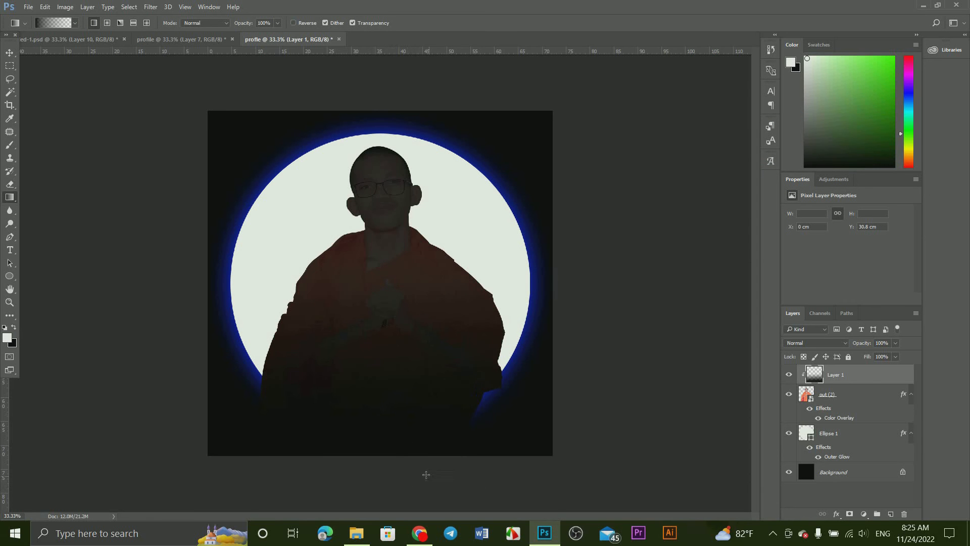
pyautogui.moveTo(454, 456); pyautogui.dragTo(427, 250)
pyautogui.moveTo(380, 468); pyautogui.dragTo(389, 190)
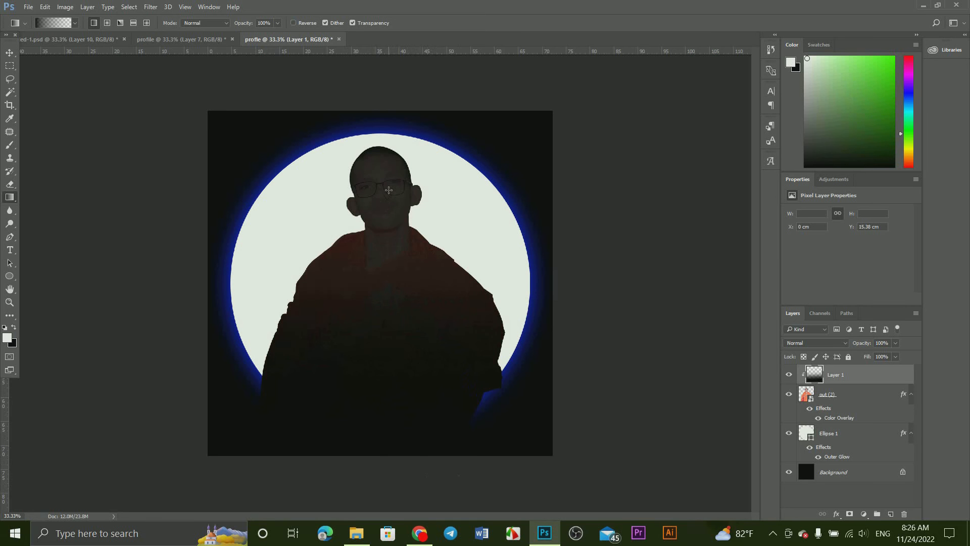
# Step: Duplicate the gradient layer, clip the copy to the portrait as well, and set its opacity to 44%
pyautogui.moveTo(862, 381); pyautogui.dragTo(891, 513)
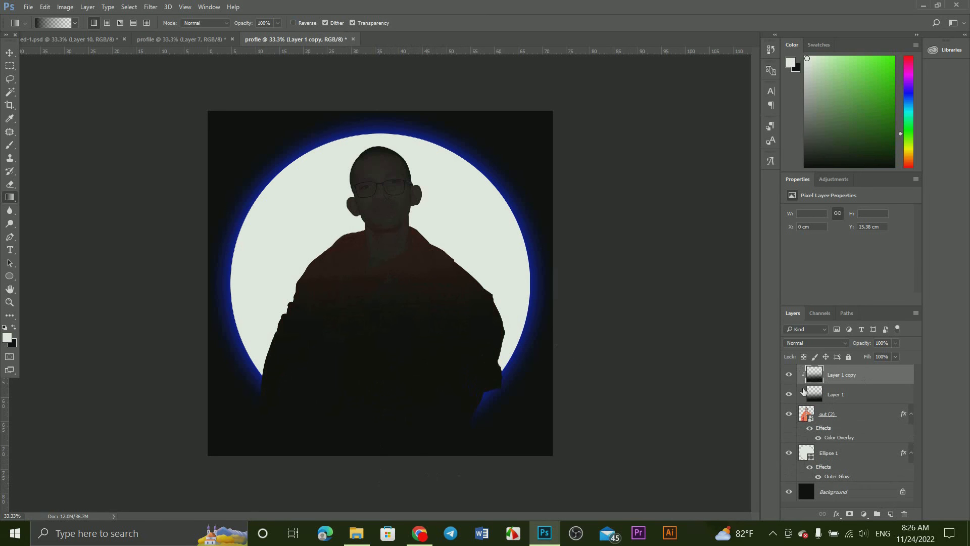
pyautogui.keyDown('alt'); pyautogui.click(804, 390); pyautogui.keyUp('alt')
pyautogui.moveTo(860, 343)
pyautogui.mouseDown()
pyautogui.moveTo(834, 344)
pyautogui.moveTo(852, 345)
pyautogui.mouseUp()
pyautogui.click(9, 52)
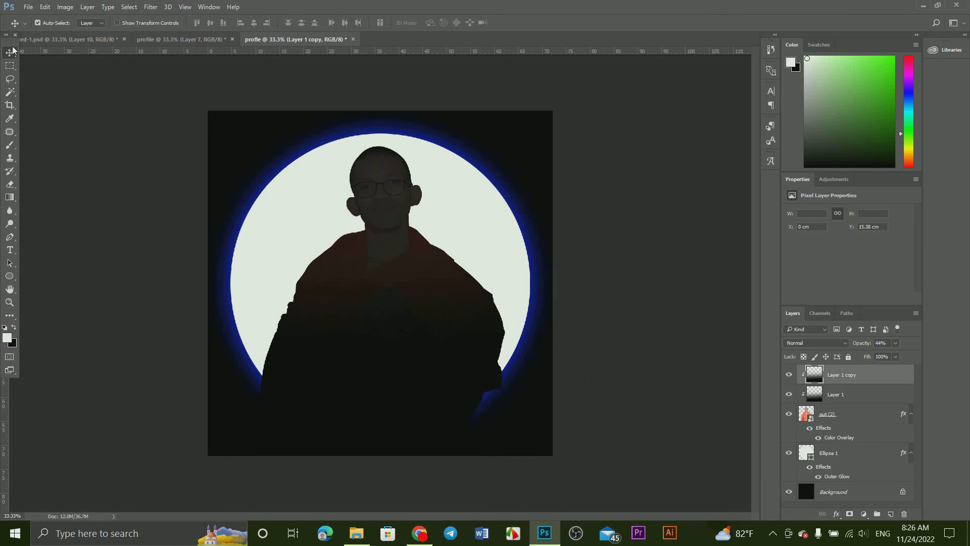
# Step: Start a new text layer over the darkened robe with the Type tool
pyautogui.click(10, 250)
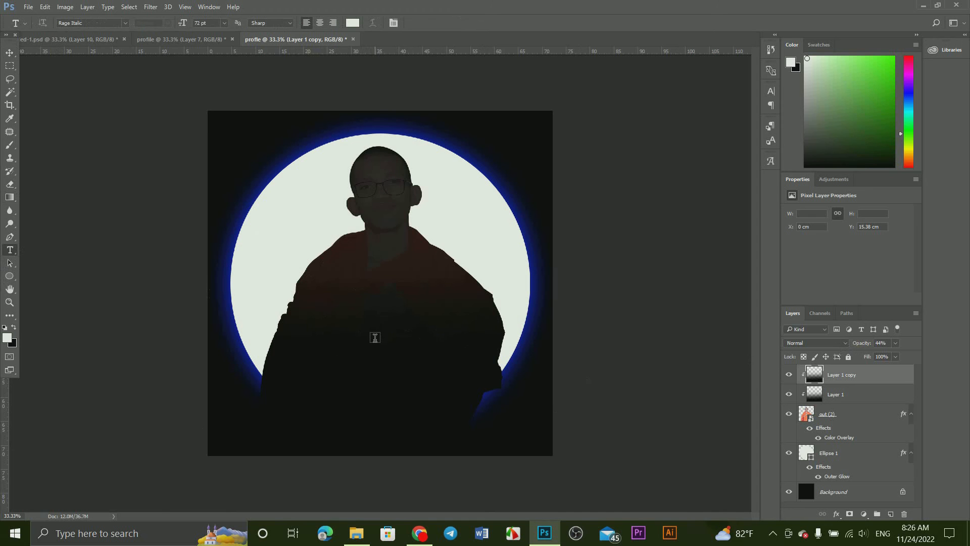
pyautogui.click(376, 343)
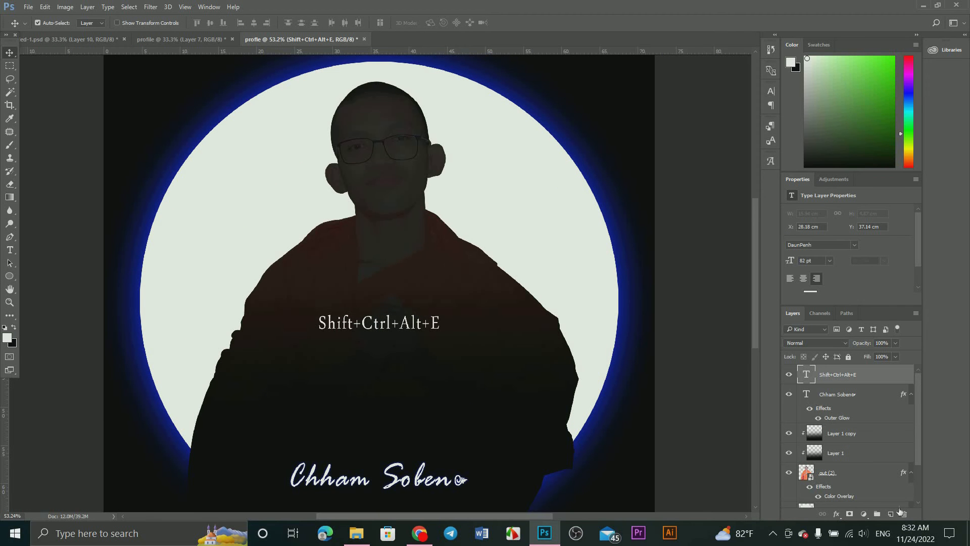
# Step: Hide the topmost text layer and stamp all visible layers into a new layer above it
pyautogui.click(788, 374)
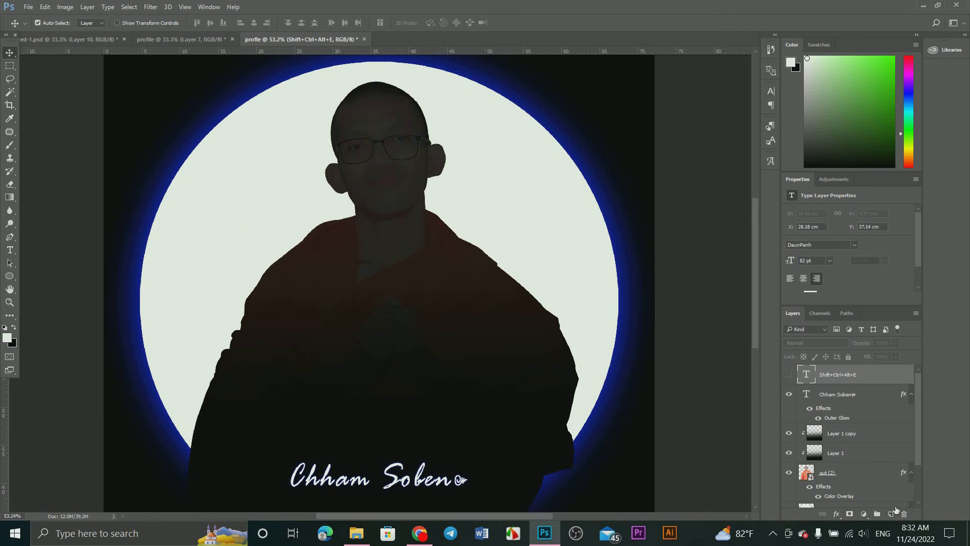
pyautogui.click(890, 513)
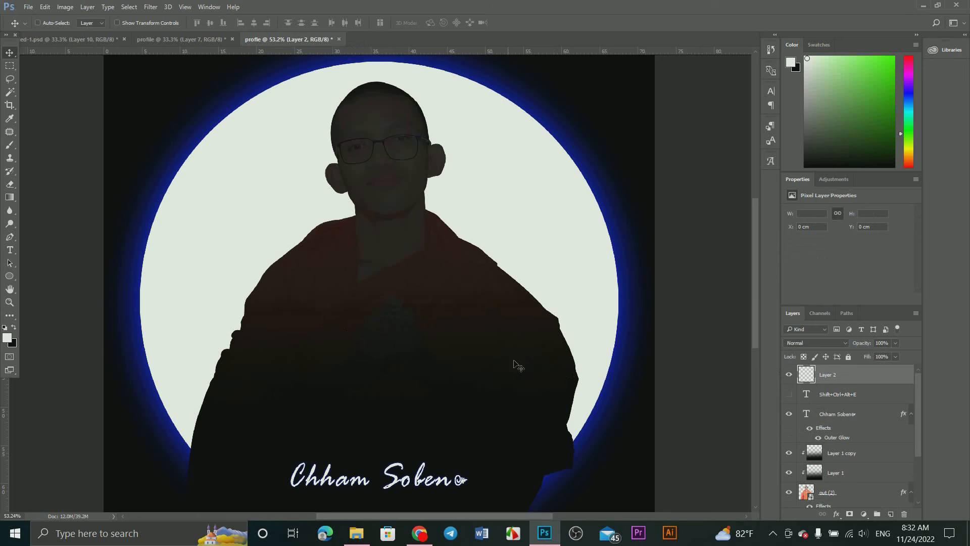
pyautogui.scroll(-2, 475, 349)
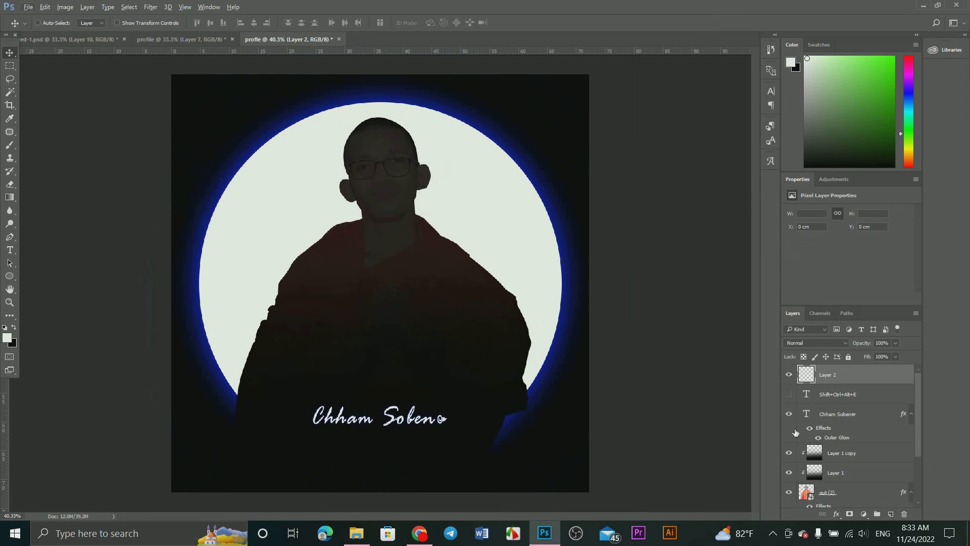
pyautogui.hotkey('ctrl', 'shift', 'alt', 'e')
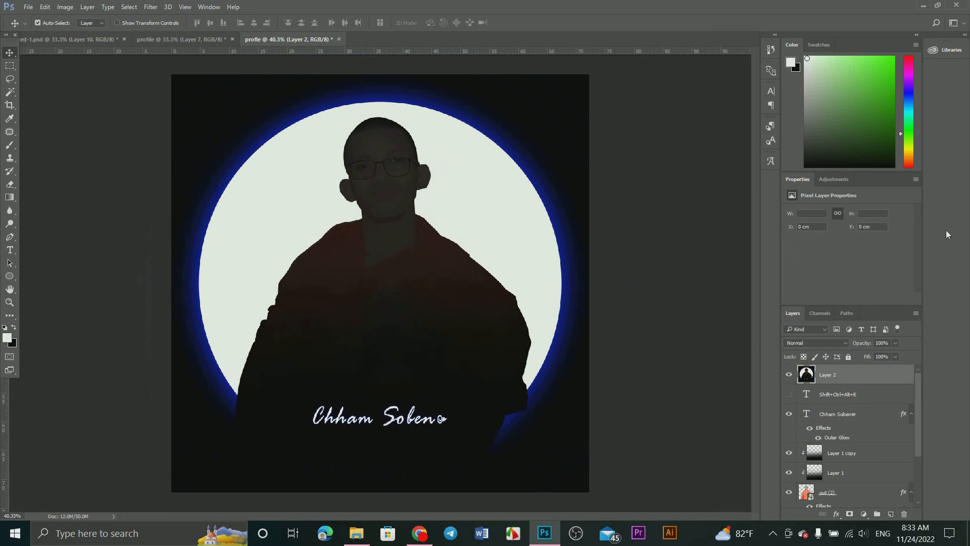
# Step: Add a Color Lookup adjustment layer above the stamped layer and open its list of 3DLUT files
pyautogui.click(832, 180)
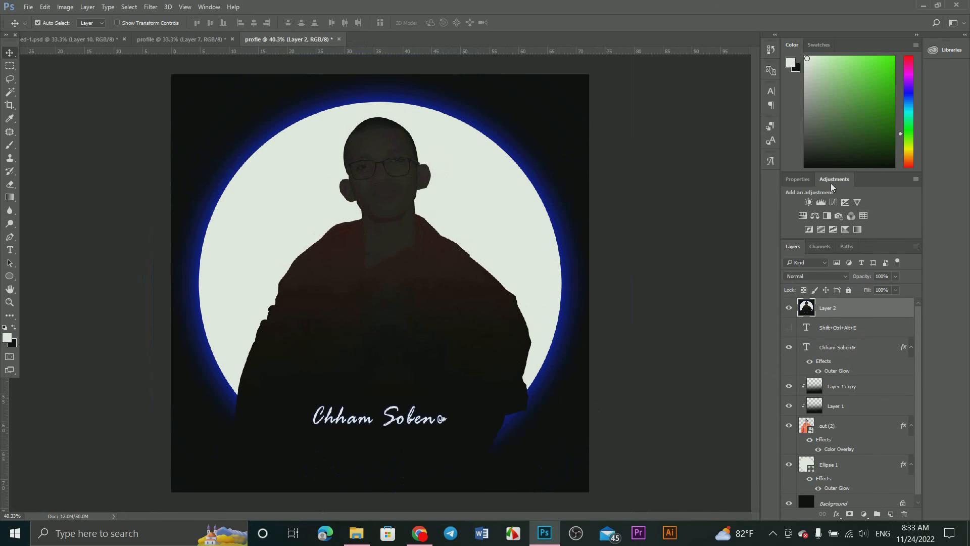
pyautogui.click(863, 216)
pyautogui.click(858, 213)
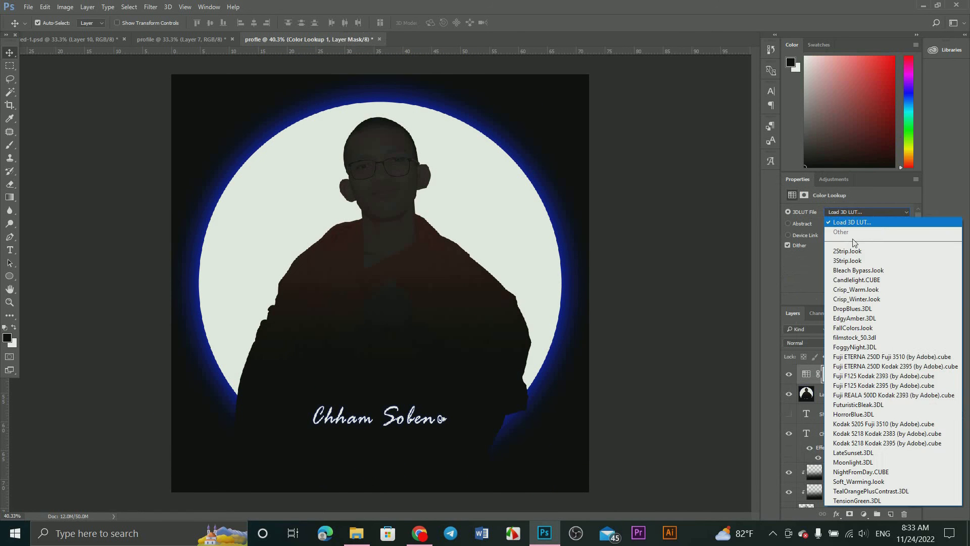
# Step: Try the 3DLUT presets on the Color Lookup layer one after another, through EdgyAmber and FallColors to Fuji F125 Kodak 2393
pyautogui.click(850, 247)
pyautogui.scroll(-1, 865, 208)
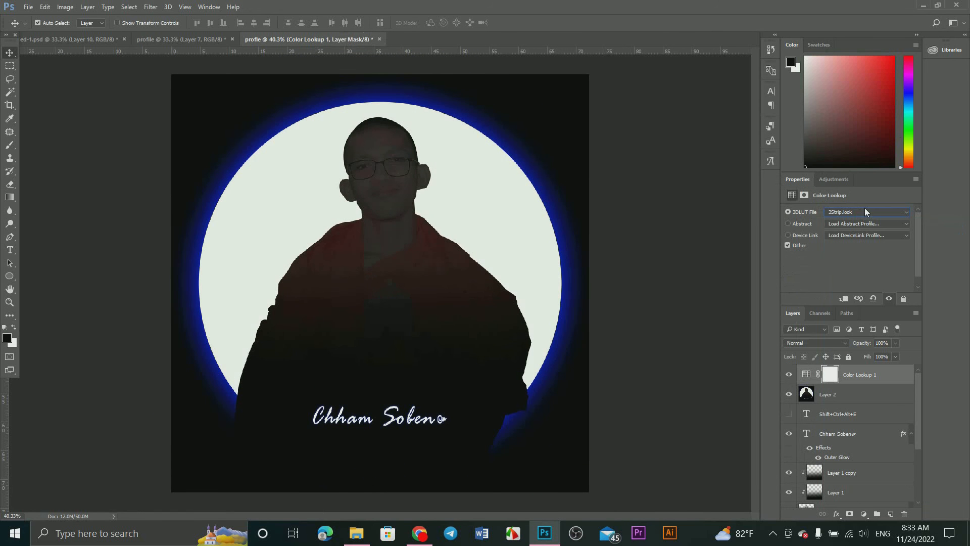
pyautogui.scroll(-3, 865, 211)
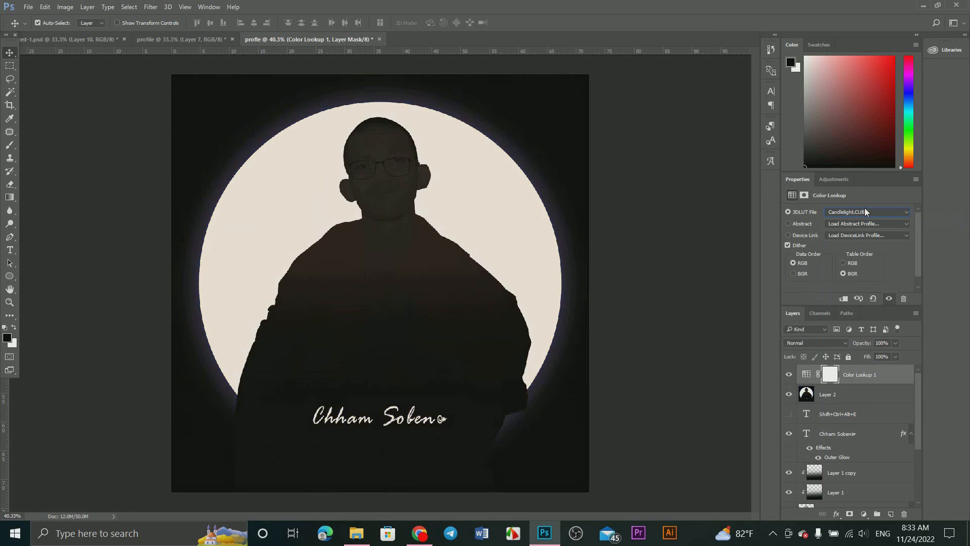
pyautogui.scroll(-3, 865, 211)
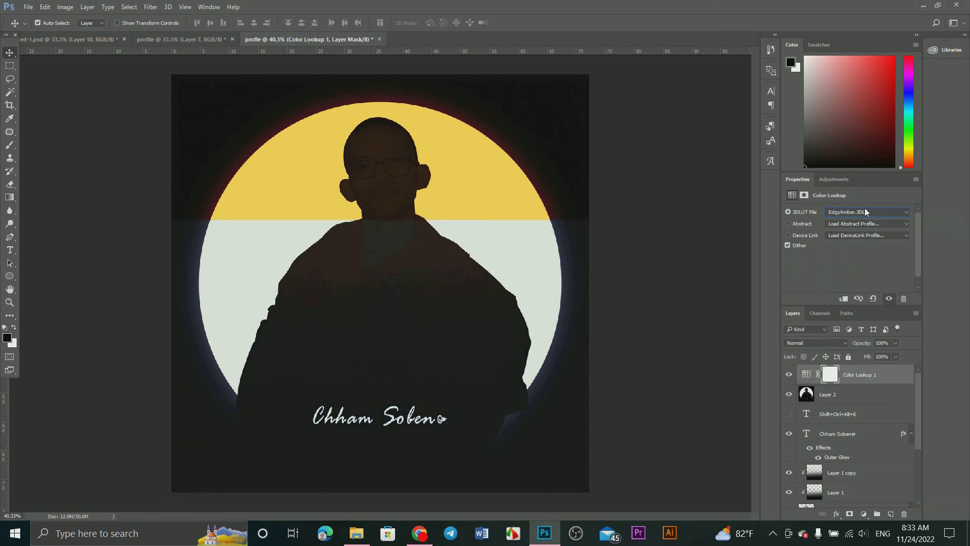
pyautogui.scroll(-1, 865, 211)
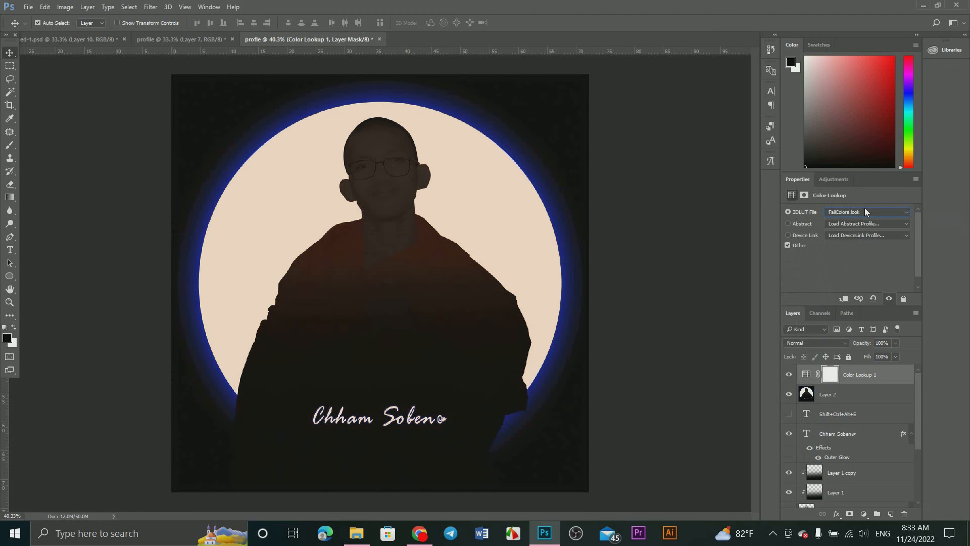
pyautogui.scroll(-2, 865, 211)
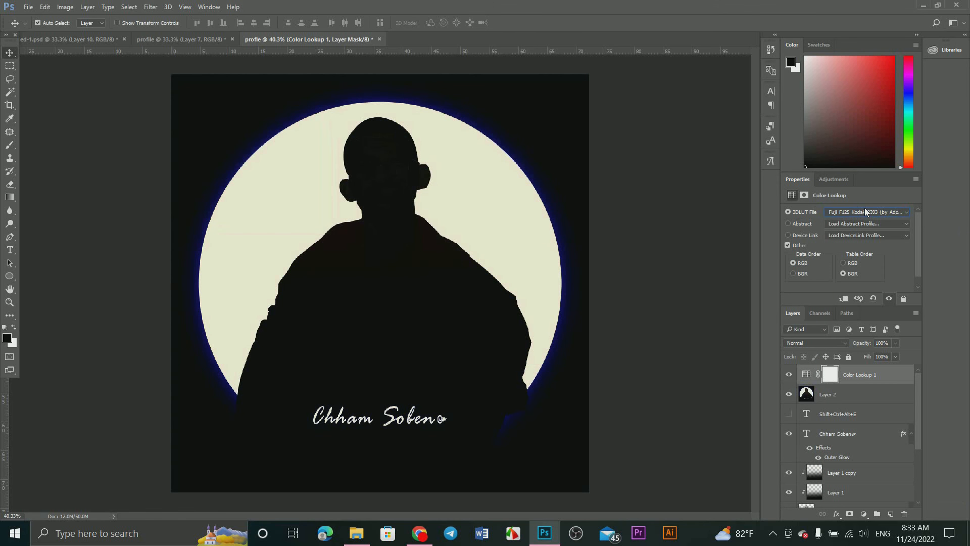
# Step: Apply the TensionGreen.3DL lookup and try the presets back up the list to 3Strip.look
pyautogui.click(865, 211)
pyautogui.click(876, 500)
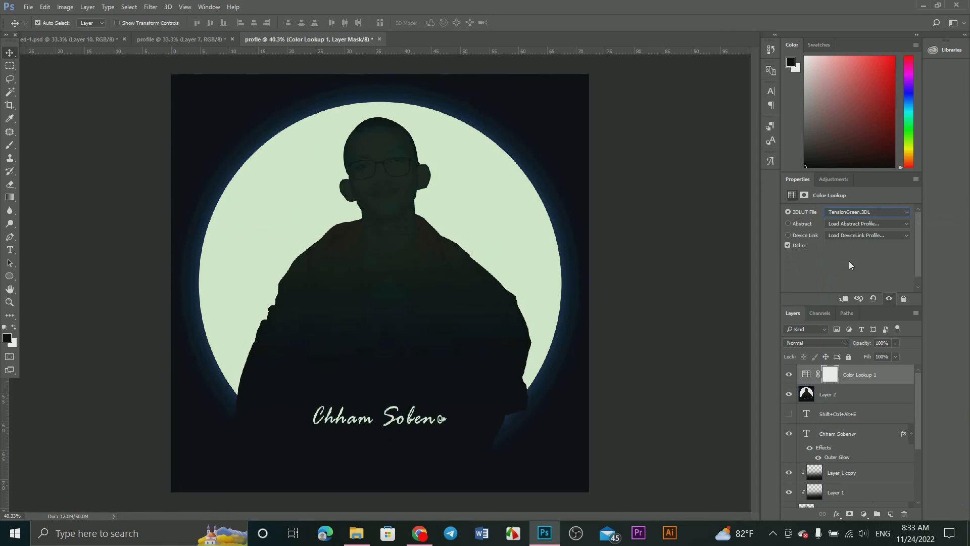
pyautogui.scroll(4, 861, 213)
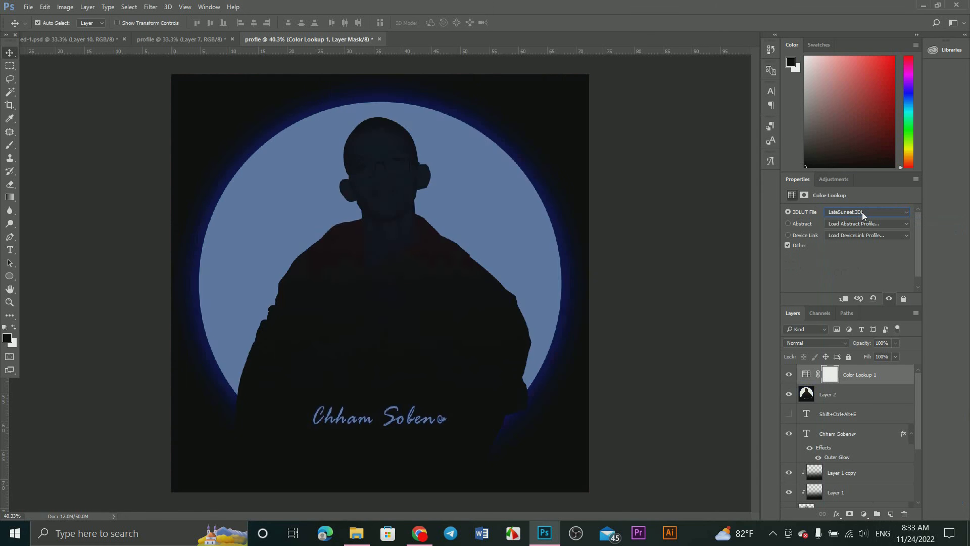
pyautogui.scroll(1, 862, 211)
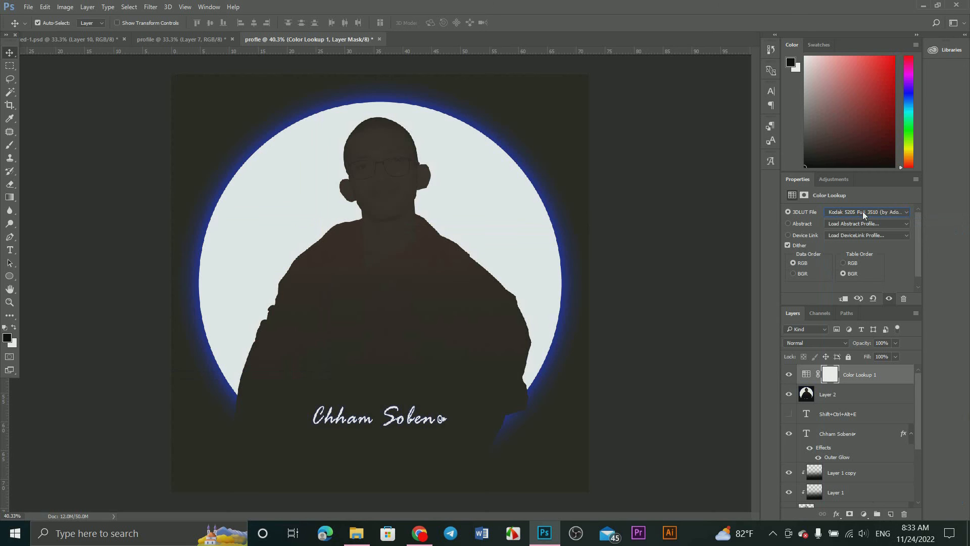
pyautogui.scroll(4, 863, 211)
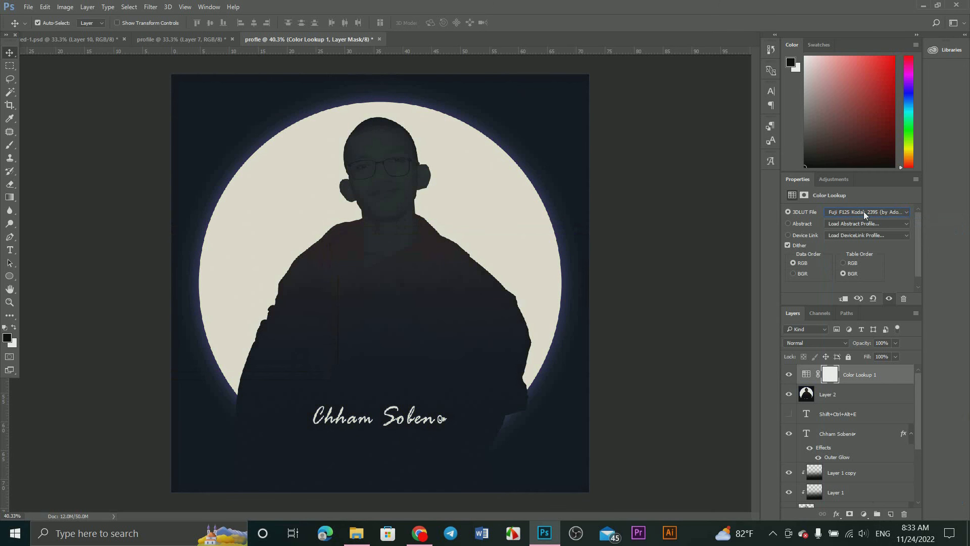
pyautogui.scroll(2, 863, 211)
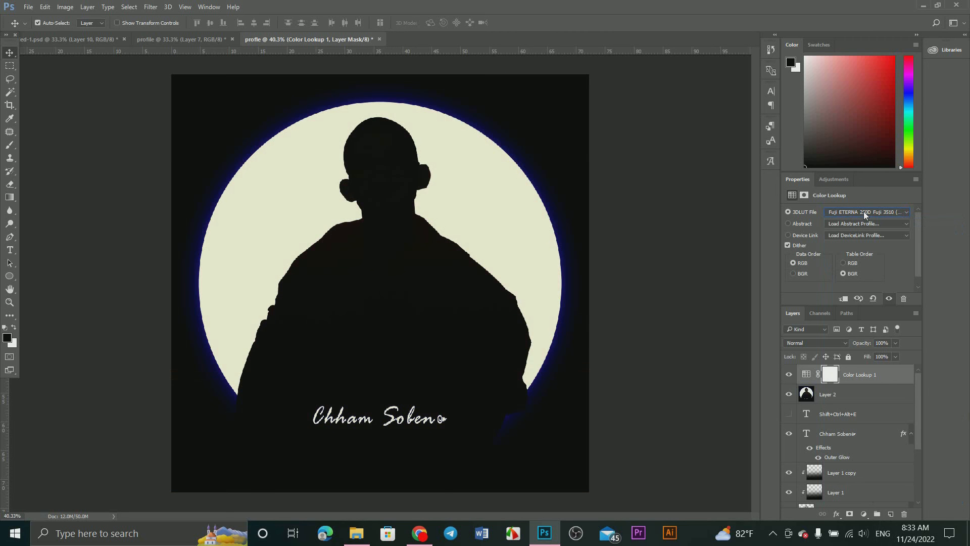
pyautogui.scroll(4, 863, 211)
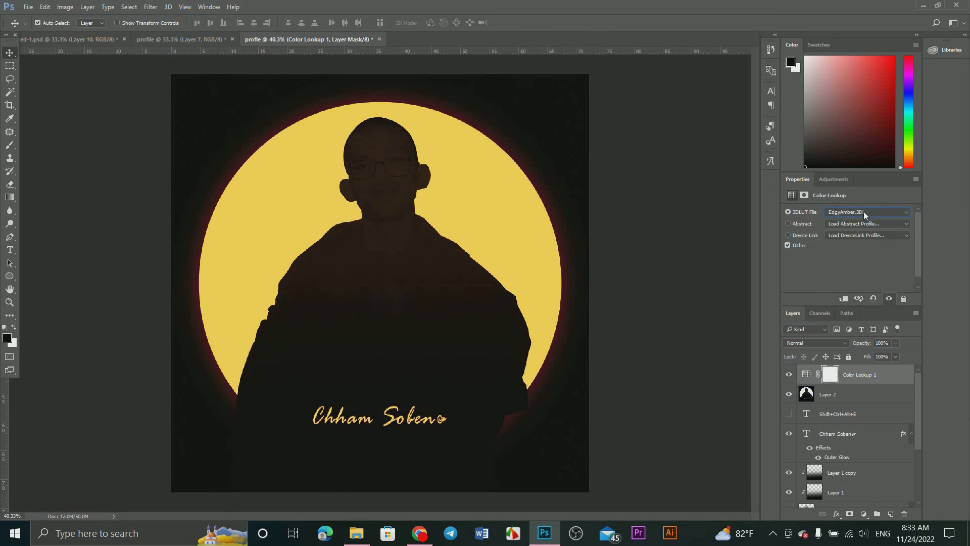
pyautogui.scroll(4, 863, 211)
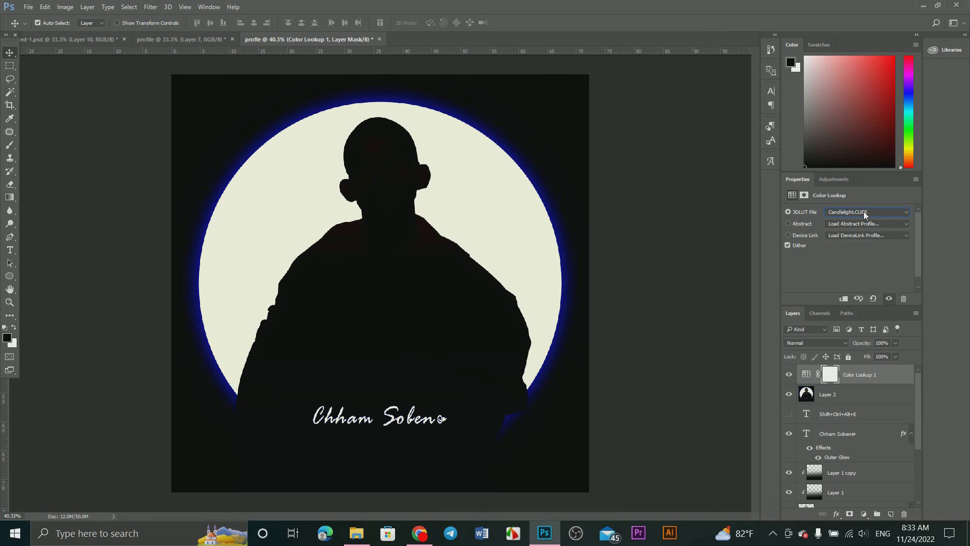
pyautogui.scroll(2, 863, 211)
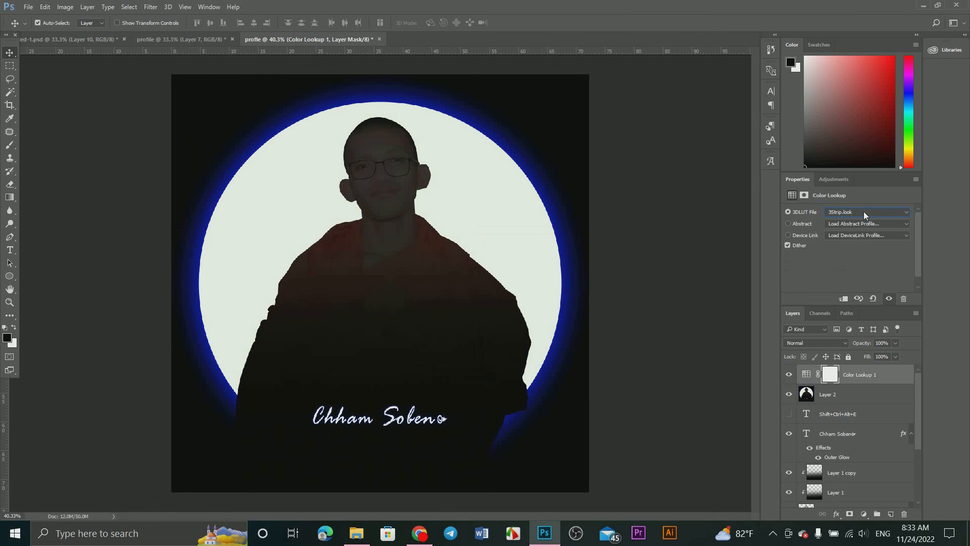
# Step: Add a second Color Lookup adjustment layer, and delete both Color Lookup layers above the stamped layer
pyautogui.click(839, 181)
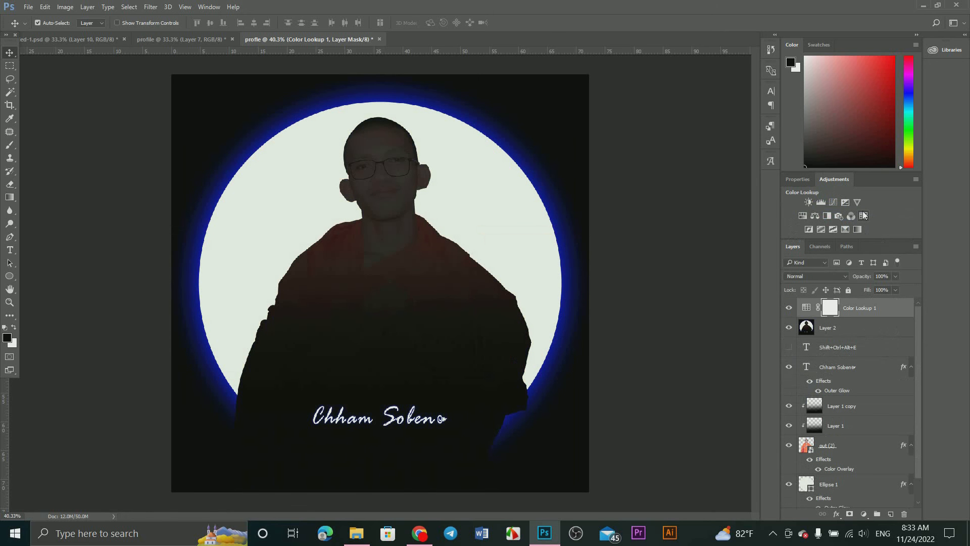
pyautogui.click(208, 6)
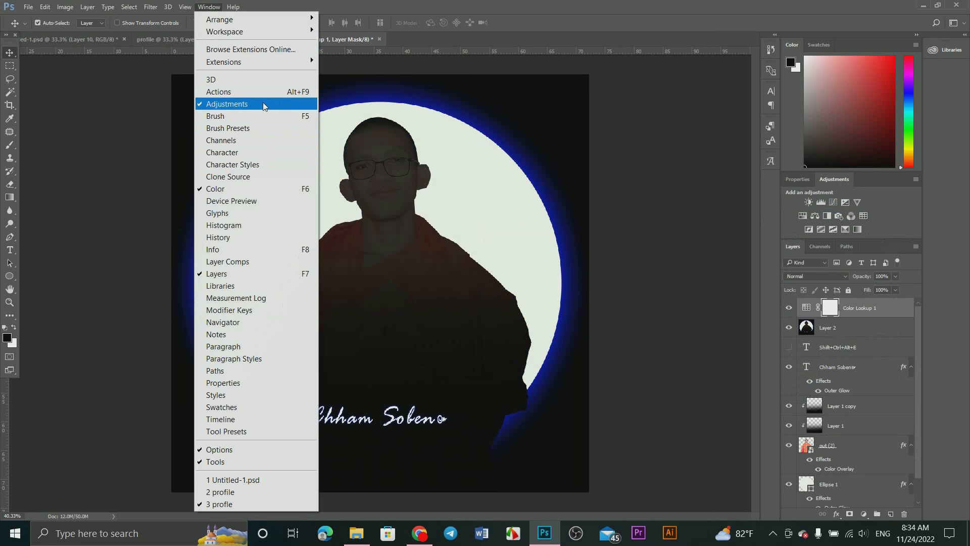
pyautogui.click(864, 216)
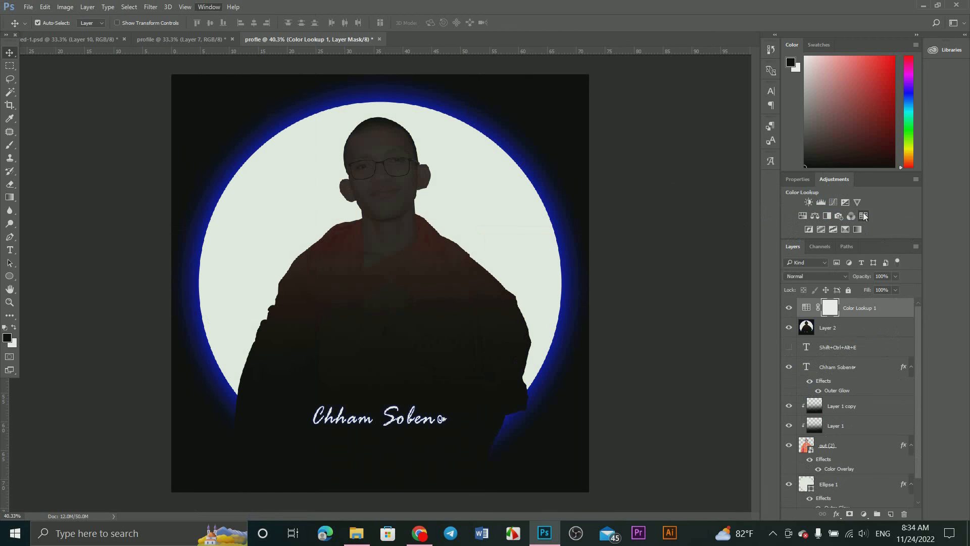
pyautogui.moveTo(884, 396); pyautogui.dragTo(904, 513)
pyautogui.click(849, 377)
pyautogui.press('Delete')
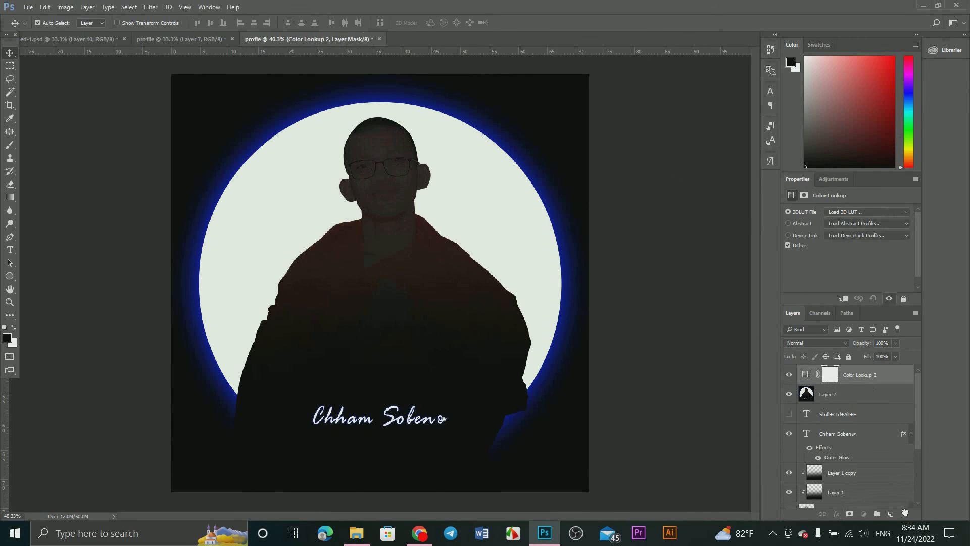
# Step: Add a new Color Lookup adjustment layer above the stamped layer and apply the 2Strip.look 3DLUT file
pyautogui.click(826, 178)
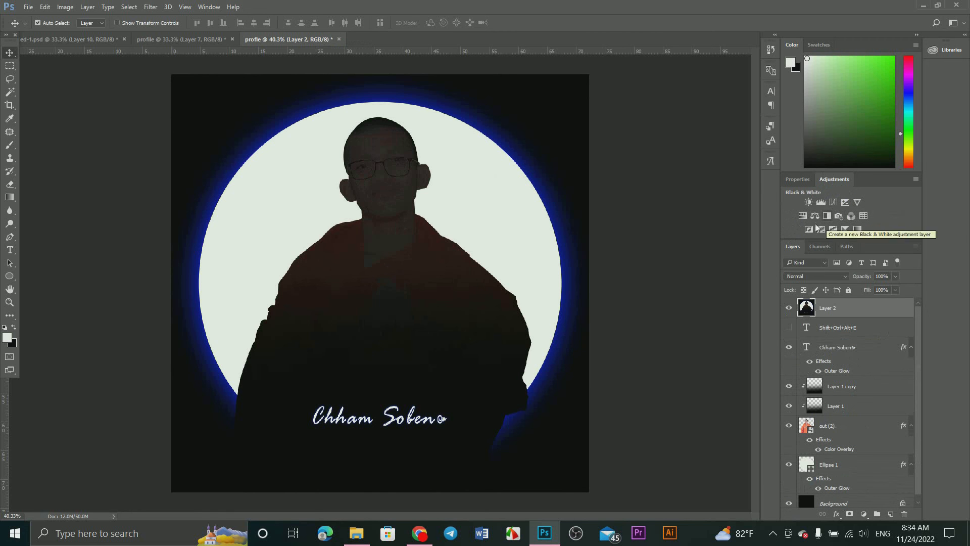
pyautogui.click(209, 7)
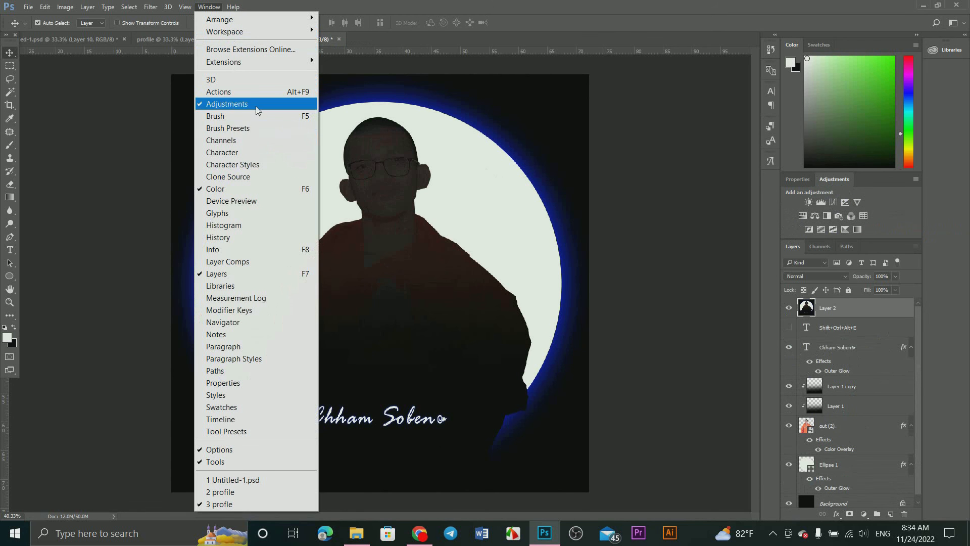
pyautogui.click(864, 215)
pyautogui.click(865, 212)
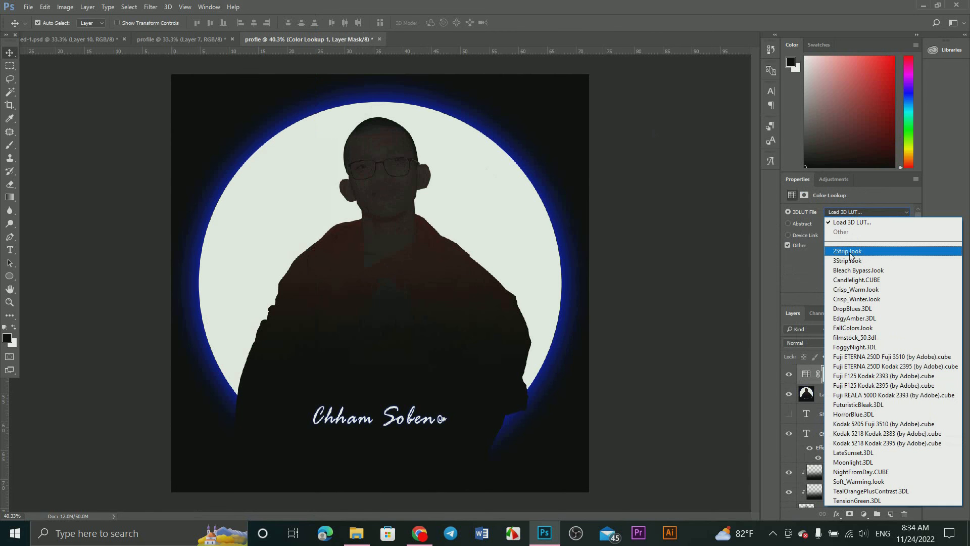
pyautogui.click(850, 251)
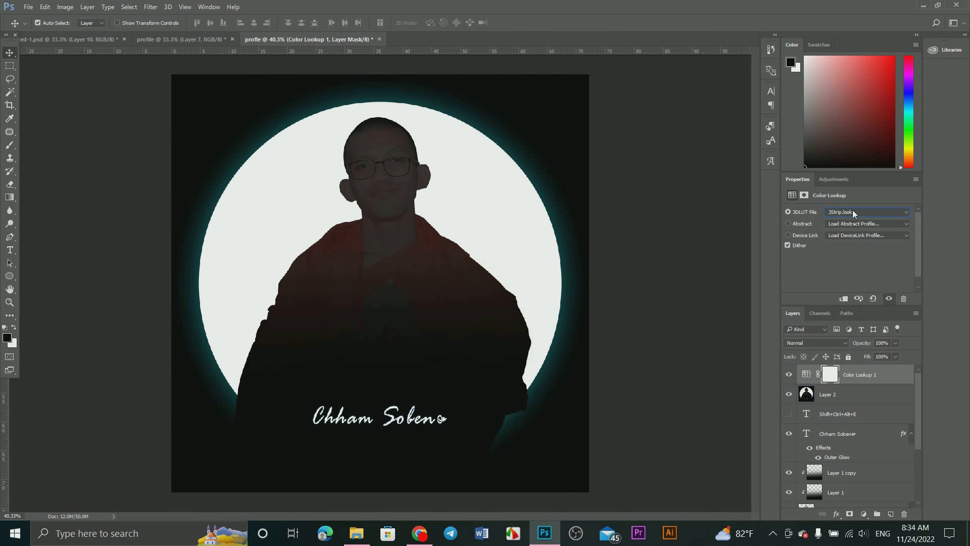
# Step: Try each following 3DLUT preset on the Color Lookup layer down to TensionGreen.3DL
pyautogui.press('Down')
pyautogui.press('Down')
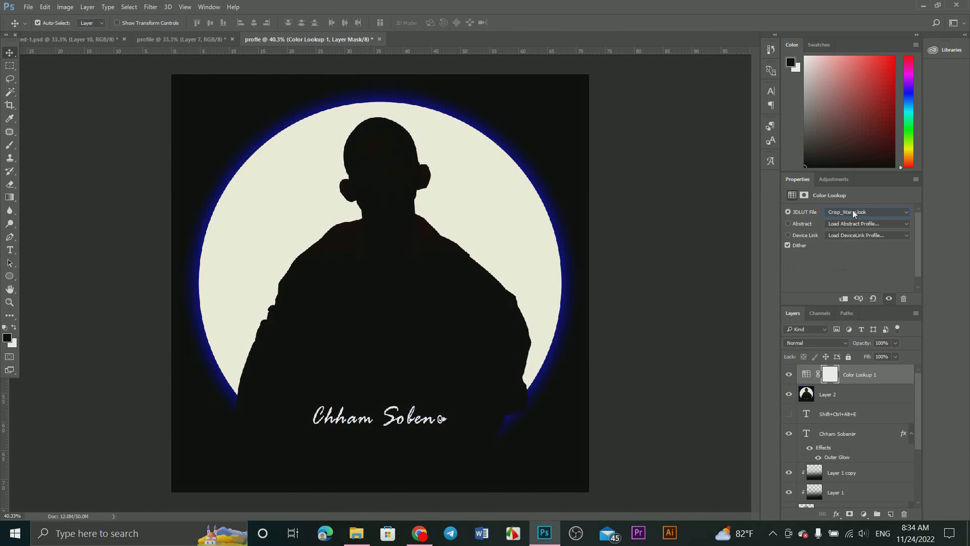
pyautogui.press('Down')
pyautogui.press('Down')
pyautogui.press('Down')
pyautogui.press('Down')
pyautogui.press('Down')
pyautogui.press('Down')
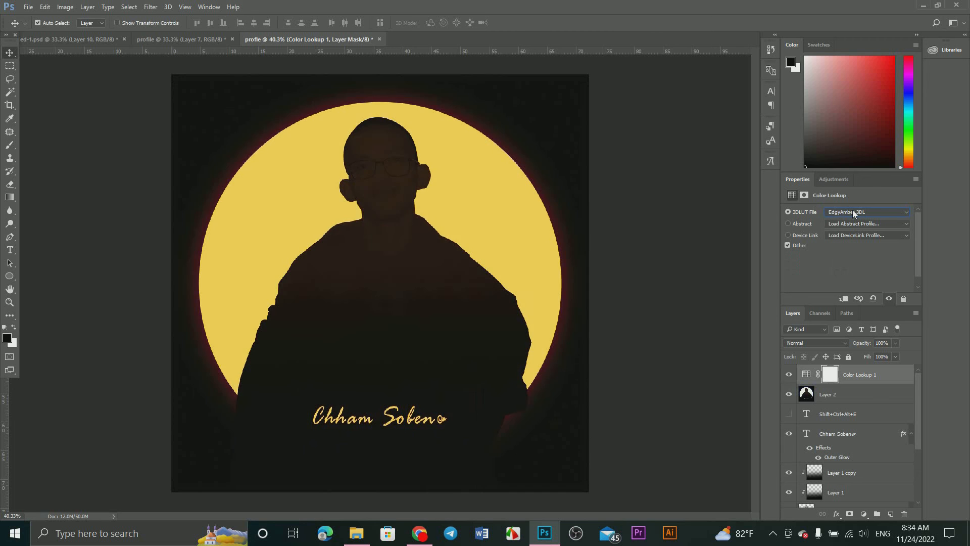
pyautogui.press('Down')
pyautogui.press('Down')
pyautogui.press('Down')
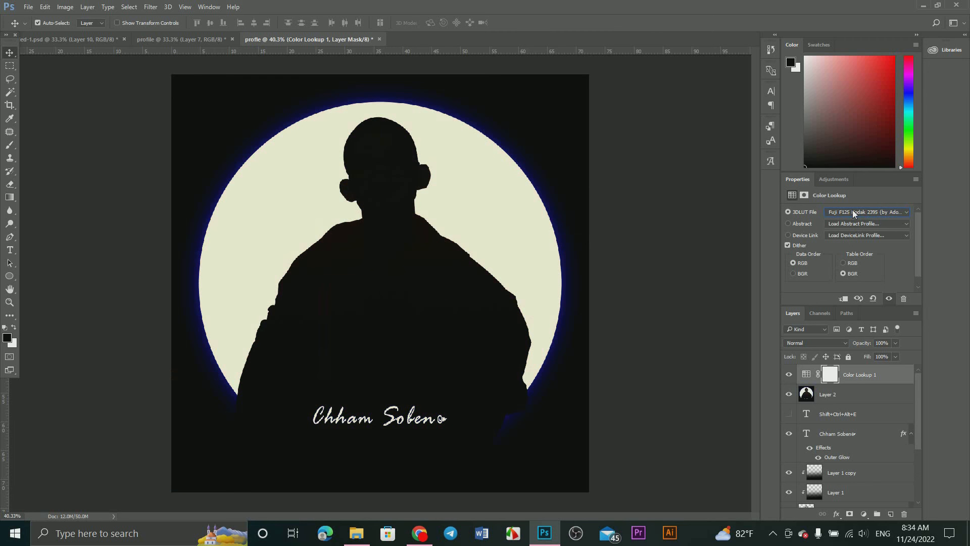
pyautogui.press('Down')
pyautogui.press('Down')
pyautogui.press('Down')
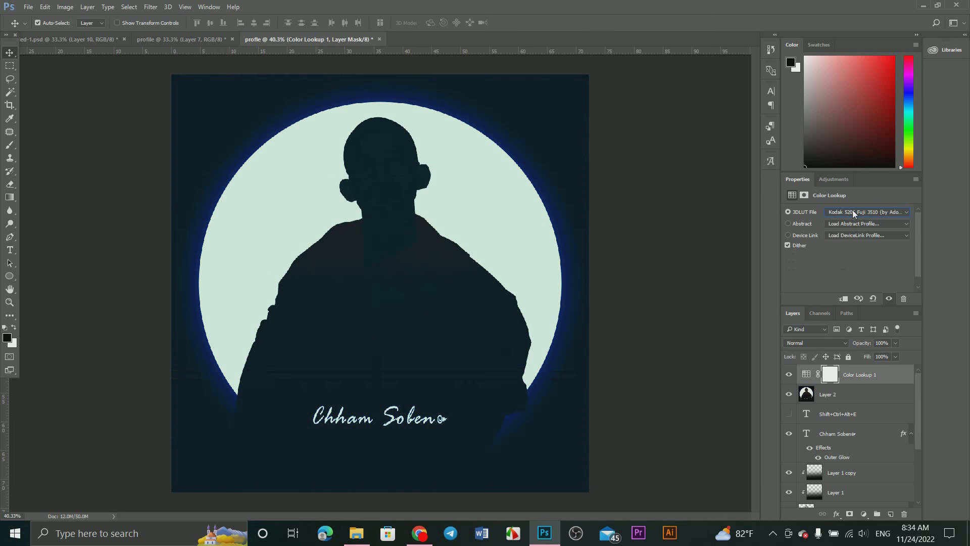
pyautogui.press('Down')
pyautogui.press('Down')
pyautogui.press('Down')
pyautogui.press('Down')
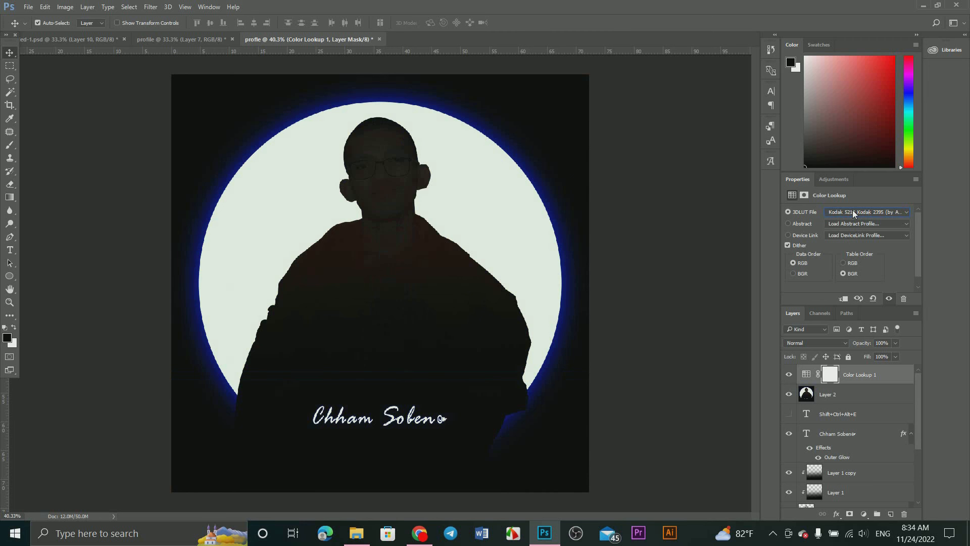
pyautogui.press('Down')
pyautogui.press('Down')
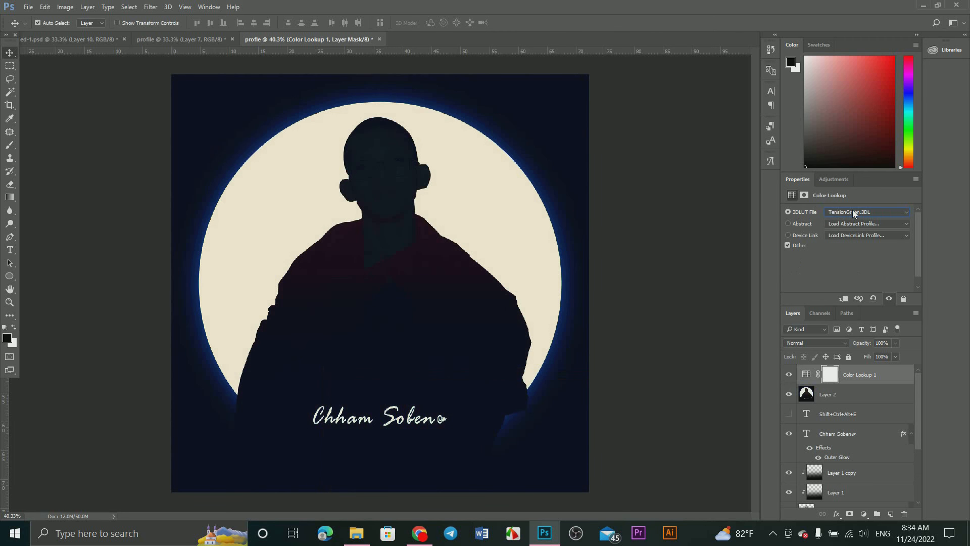
pyautogui.press('Down')
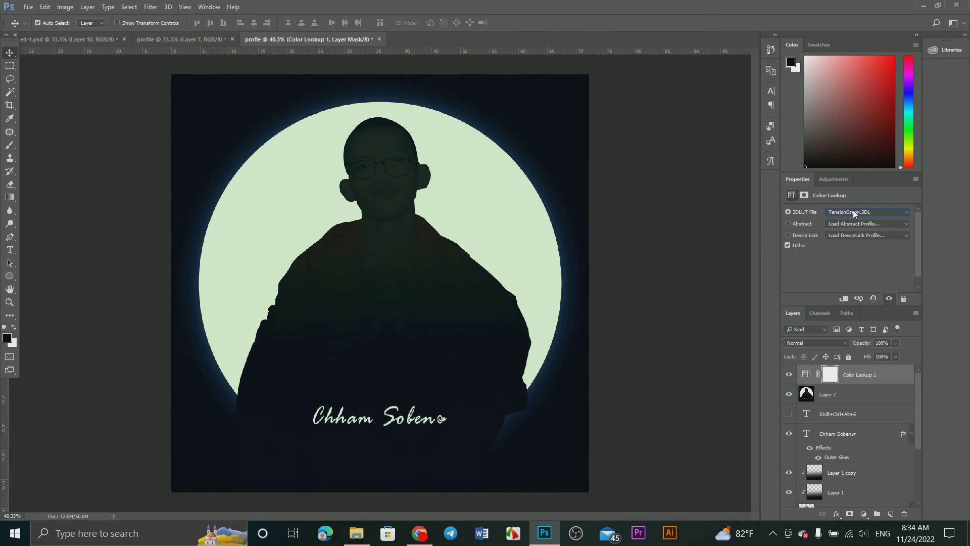
# Step: Try the presets back up the list from TensionGreen.3DL past LateSunset.3DL
pyautogui.press('Up')
pyautogui.press('Up')
pyautogui.press('Up')
pyautogui.press('Up')
pyautogui.press('Up')
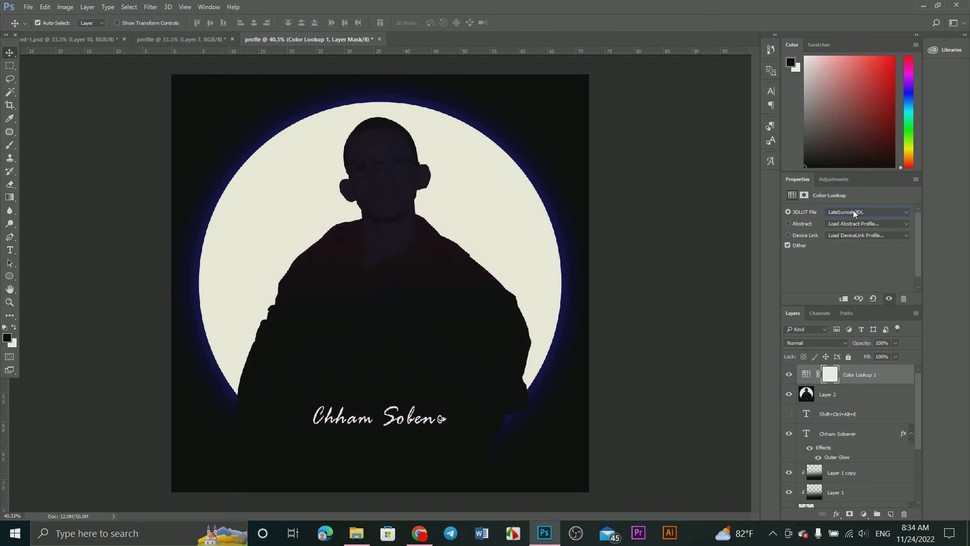
pyautogui.press('Up')
pyautogui.press('Up')
pyautogui.press('Up')
pyautogui.press('Up')
# Step: Apply Bleach Bypass.look and go through the presets after it, settling on FallColors.look for the Color Lookup layer
pyautogui.click(853, 214)
pyautogui.click(854, 271)
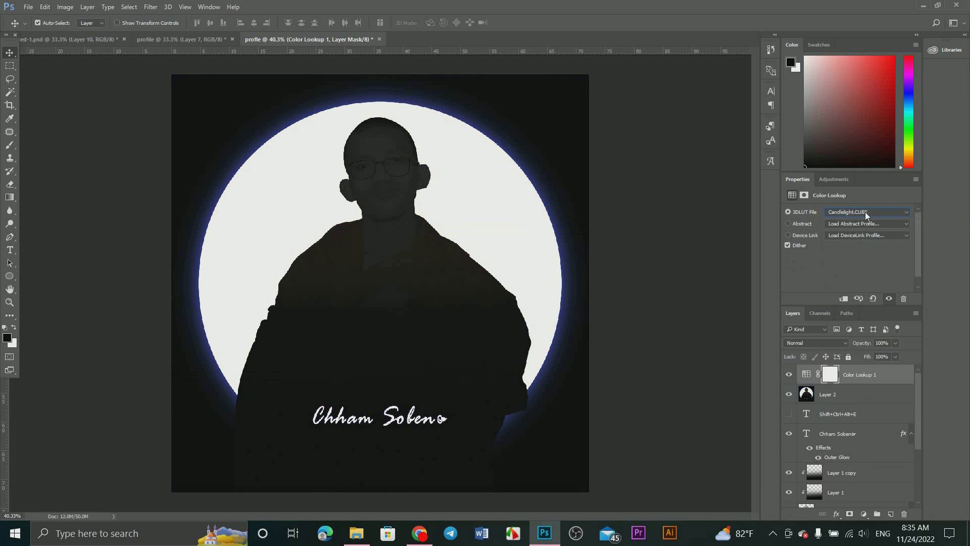
pyautogui.press('Down')
pyautogui.press('Down')
pyautogui.press('Down')
pyautogui.press('Down')
pyautogui.press('Down')
pyautogui.press('Down')
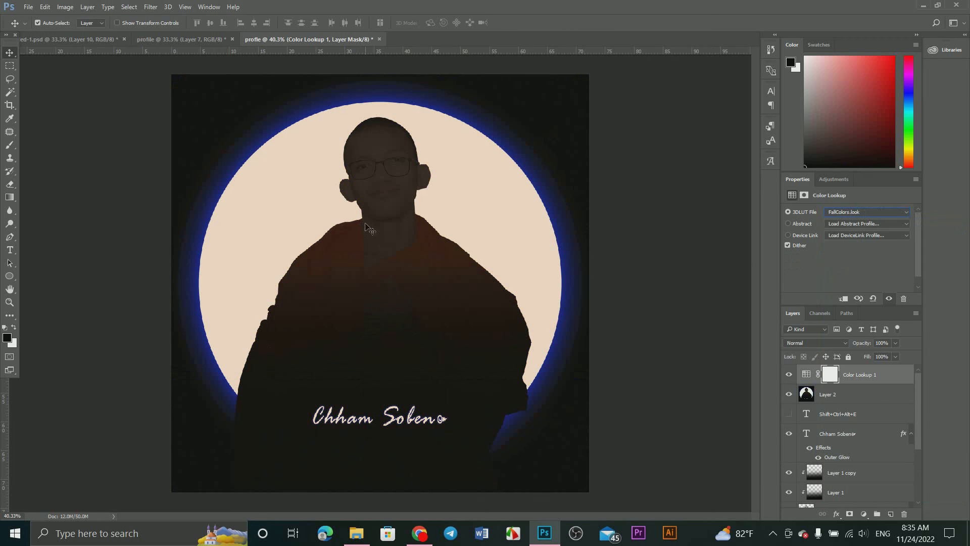
# Step: Save a copy of the document to the Desktop in JPEG format under the file name profle1
pyautogui.click(31, 10)
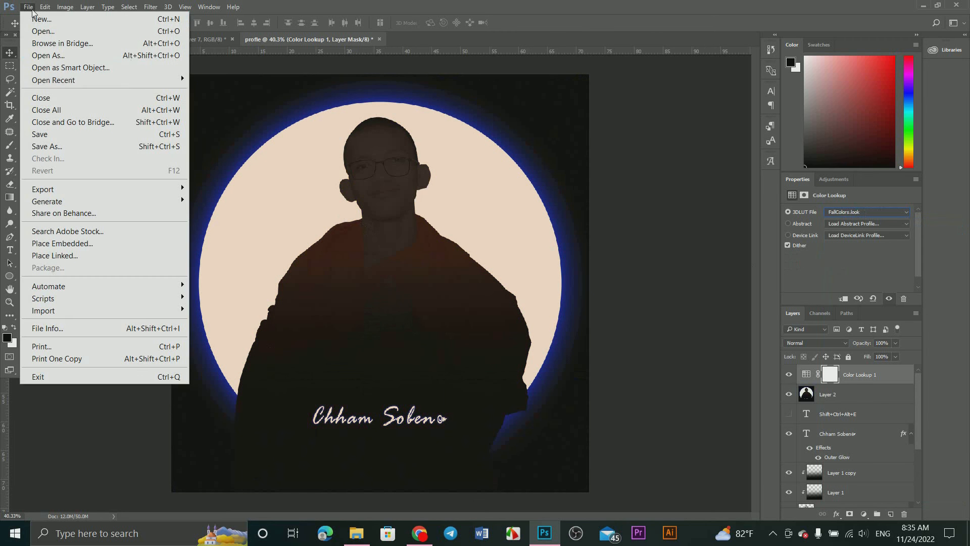
pyautogui.click(55, 146)
pyautogui.click(237, 250)
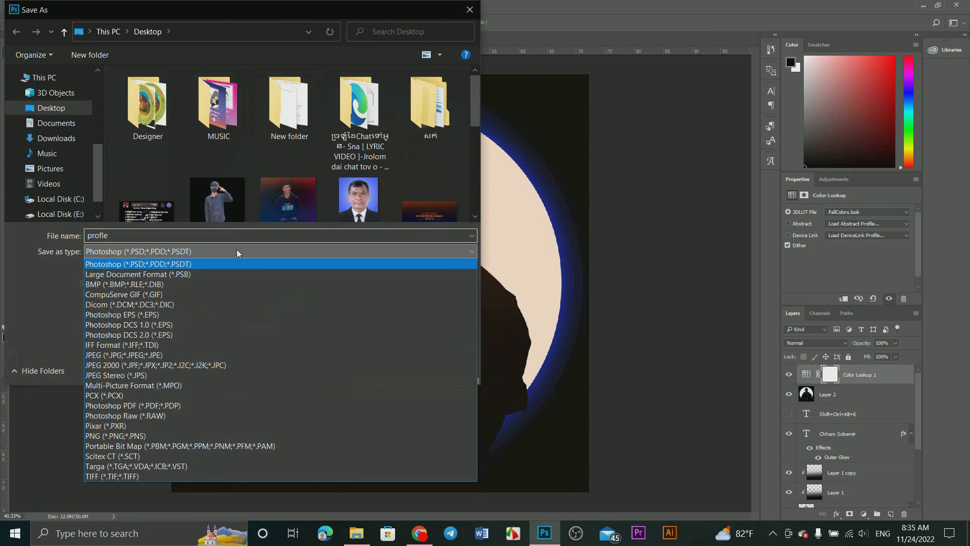
pyautogui.click(177, 355)
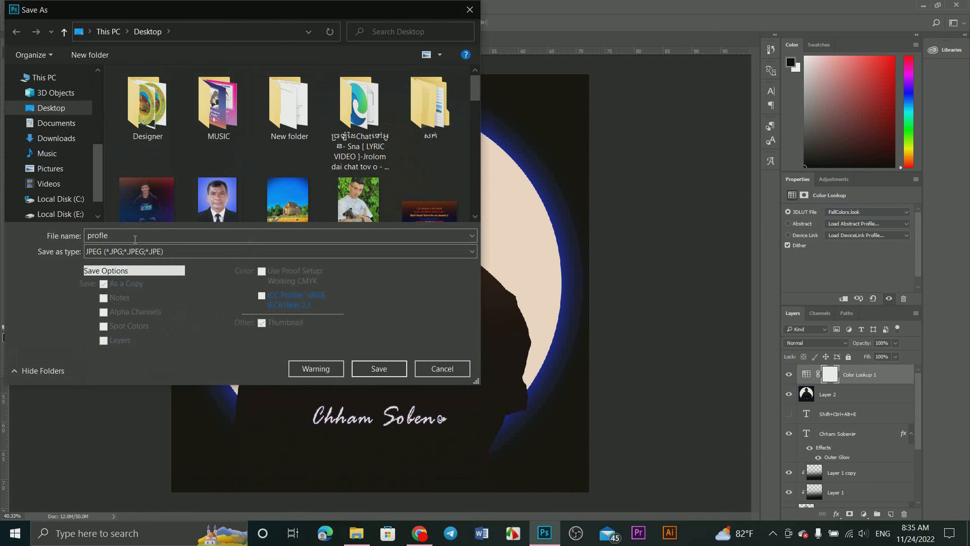
pyautogui.doubleClick(130, 236)
pyautogui.click(129, 236)
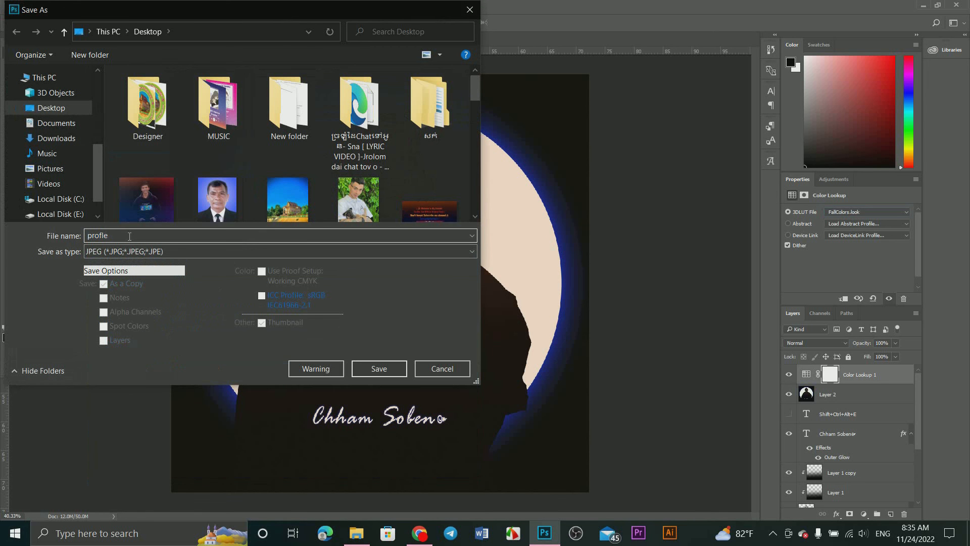
pyautogui.click(404, 370)
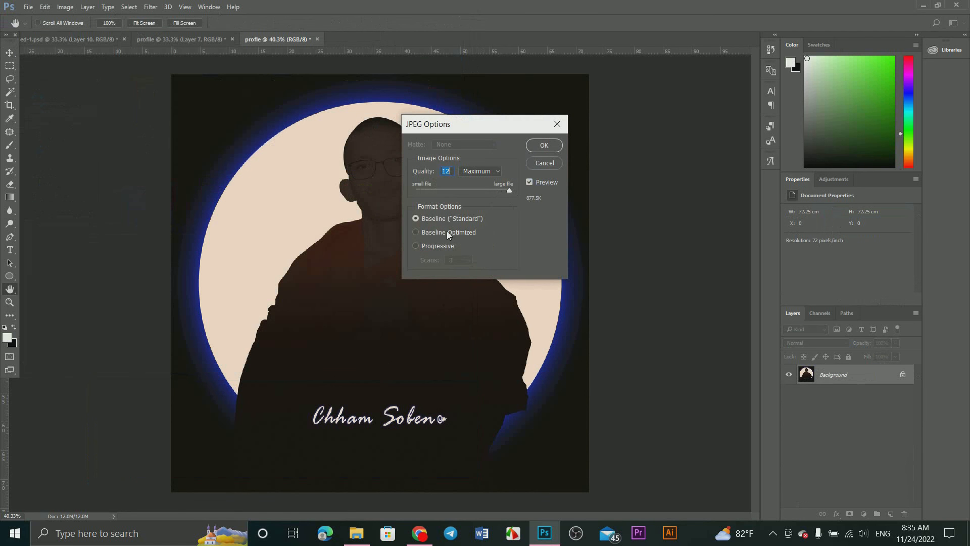
# Step: Choose the Baseline Optimized format option for the JPEG and complete the save
pyautogui.click(430, 246)
pyautogui.click(416, 232)
pyautogui.click(545, 146)
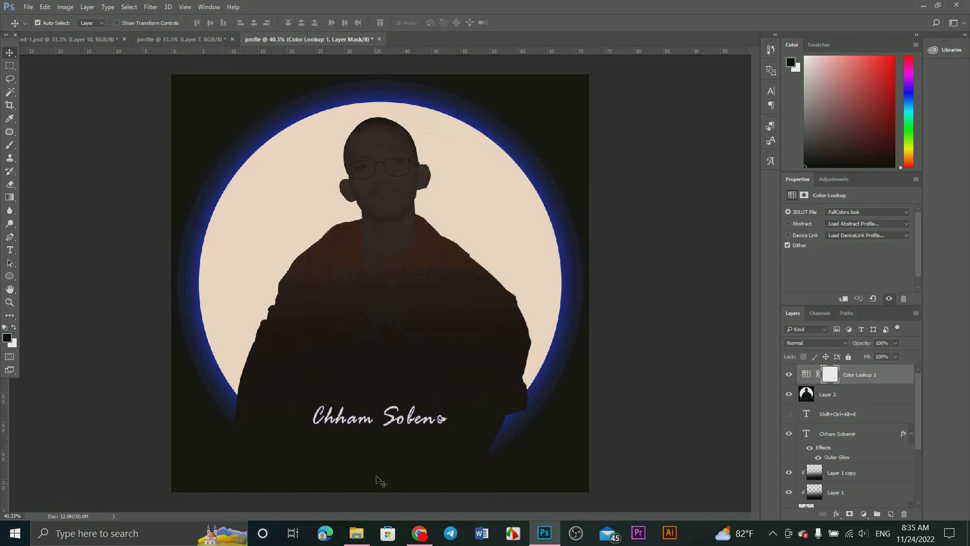
# Step: Switch to File Explorer, find profle1 on the Desktop and check the file size in its properties
pyautogui.click(356, 533)
pyautogui.scroll(-15, 360, 353)
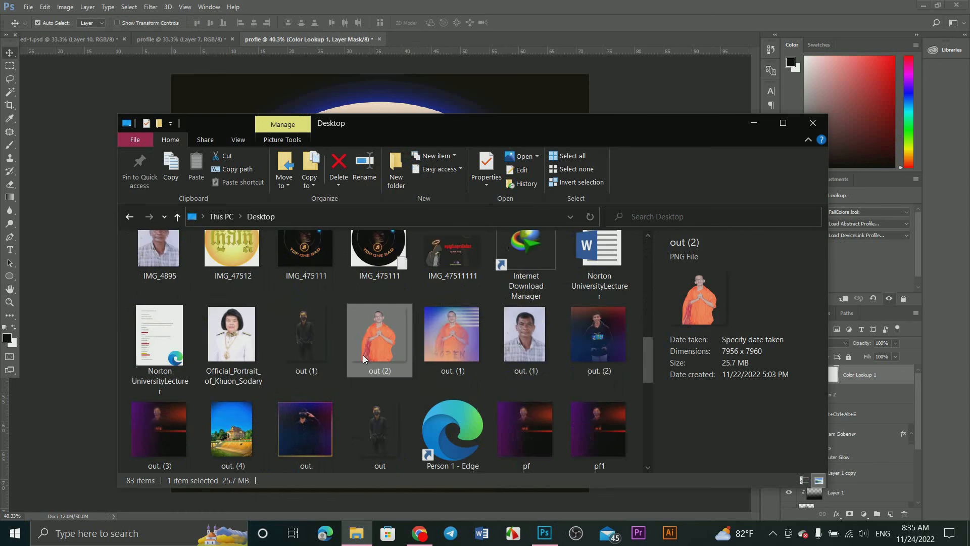
pyautogui.click(505, 399)
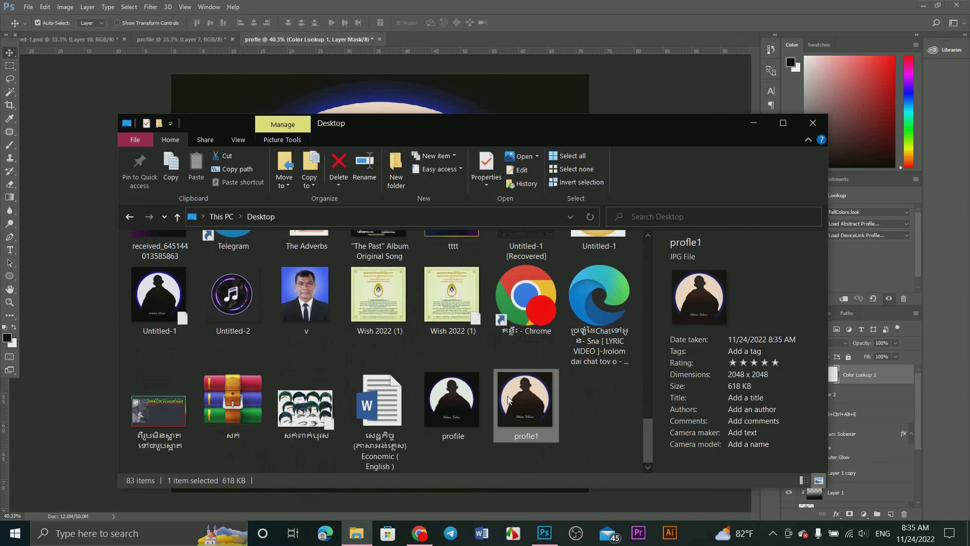
pyautogui.rightClick(507, 397)
pyautogui.click(374, 507)
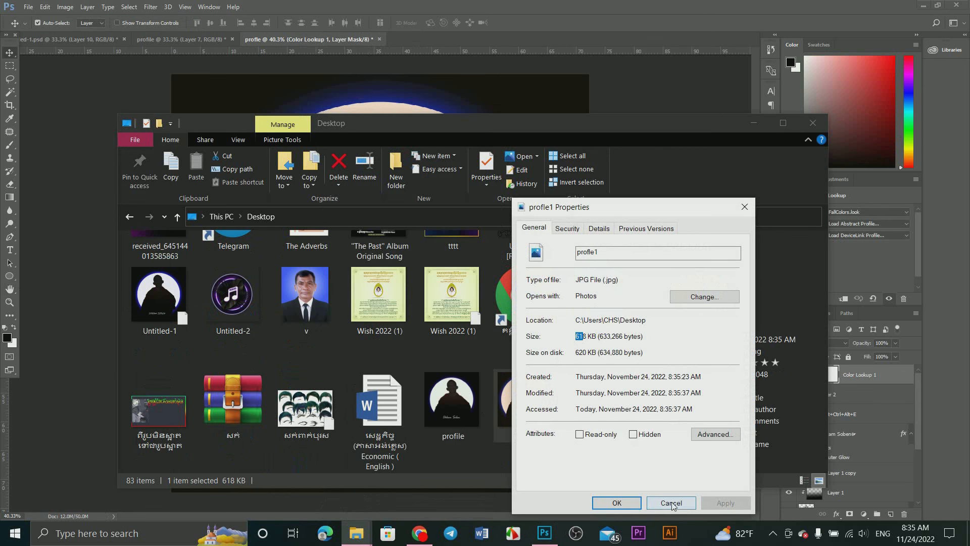
pyautogui.click(671, 502)
# Step: Open profle1 in the Photos viewer and inspect the silhouette, glow and name text up close, returning to the full view
pyautogui.rightClick(553, 404)
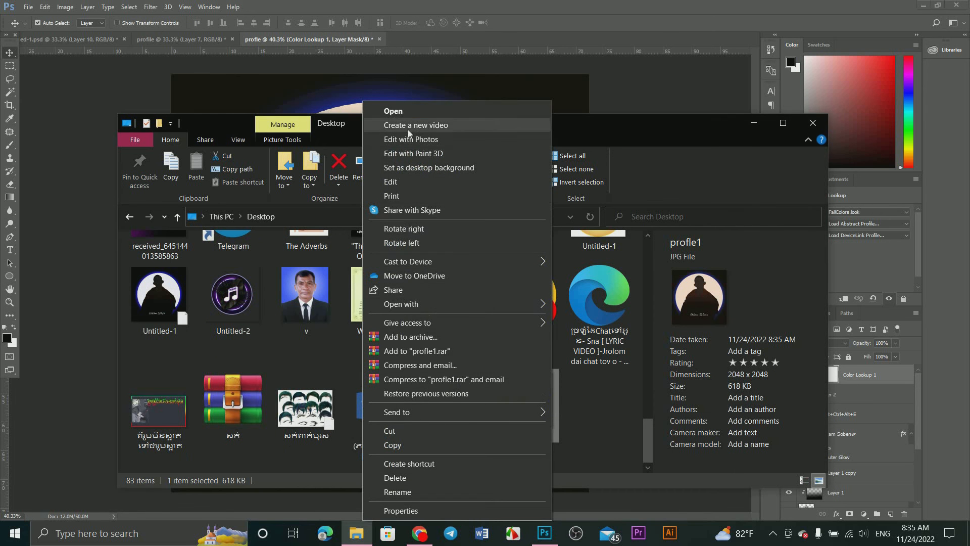
pyautogui.click(409, 112)
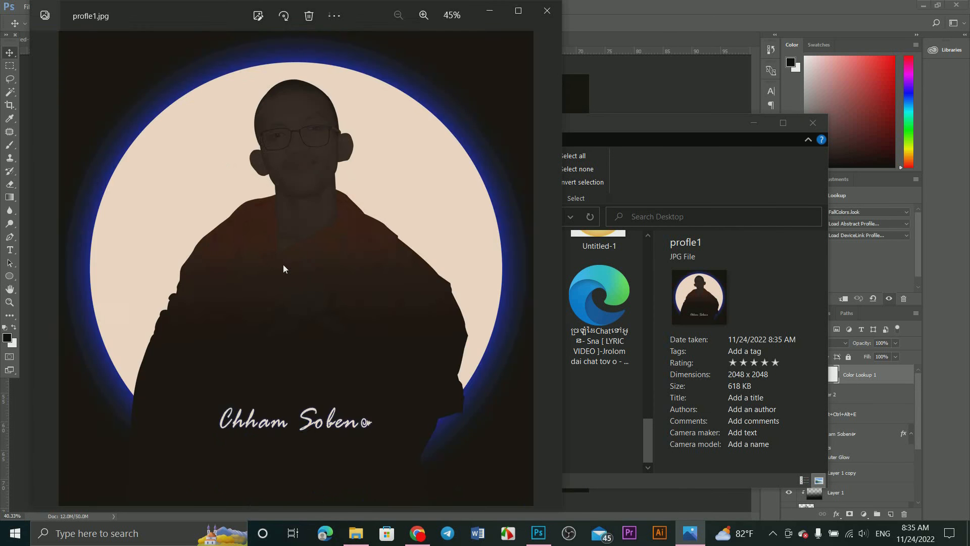
pyautogui.doubleClick(283, 269)
pyautogui.moveTo(283, 268); pyautogui.dragTo(324, 123)
pyautogui.moveTo(381, 365); pyautogui.dragTo(437, 202)
pyautogui.moveTo(438, 356); pyautogui.dragTo(288, 301)
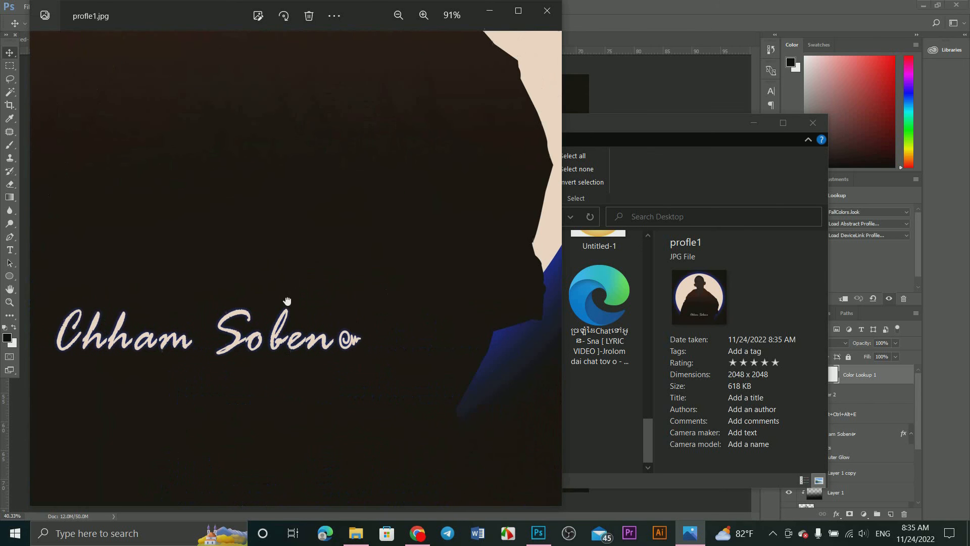
pyautogui.moveTo(292, 356); pyautogui.dragTo(344, 362)
pyautogui.doubleClick(343, 329)
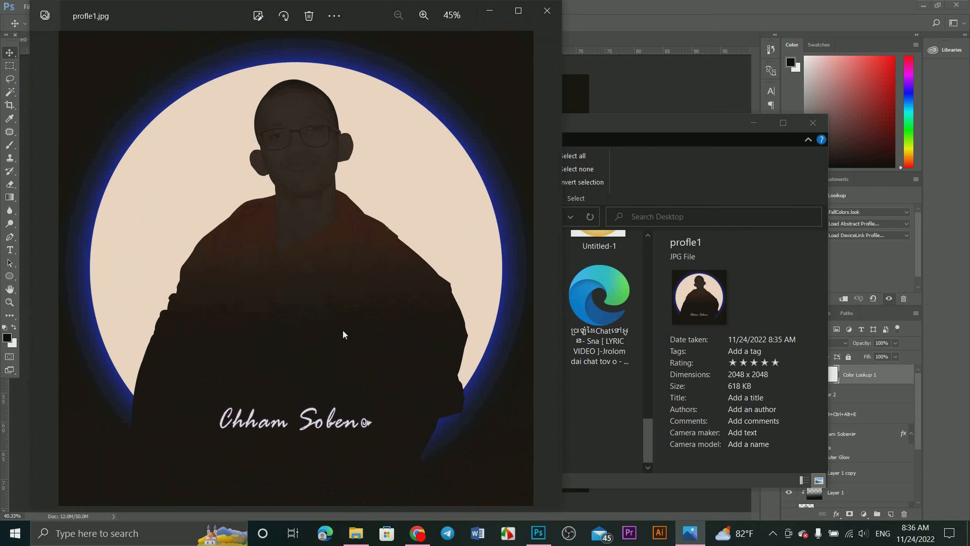